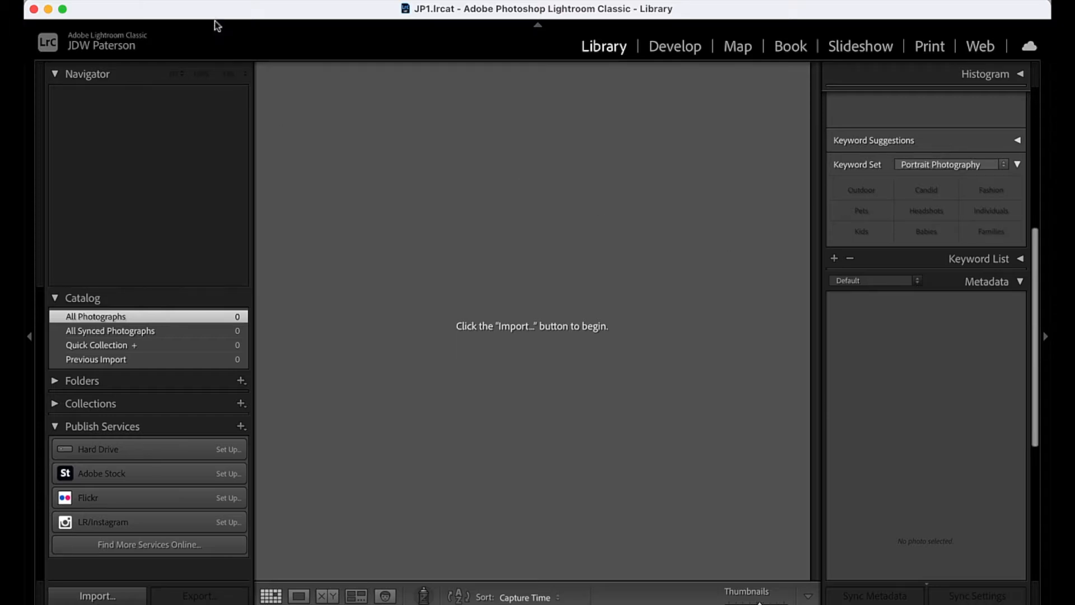
click(171, 2)
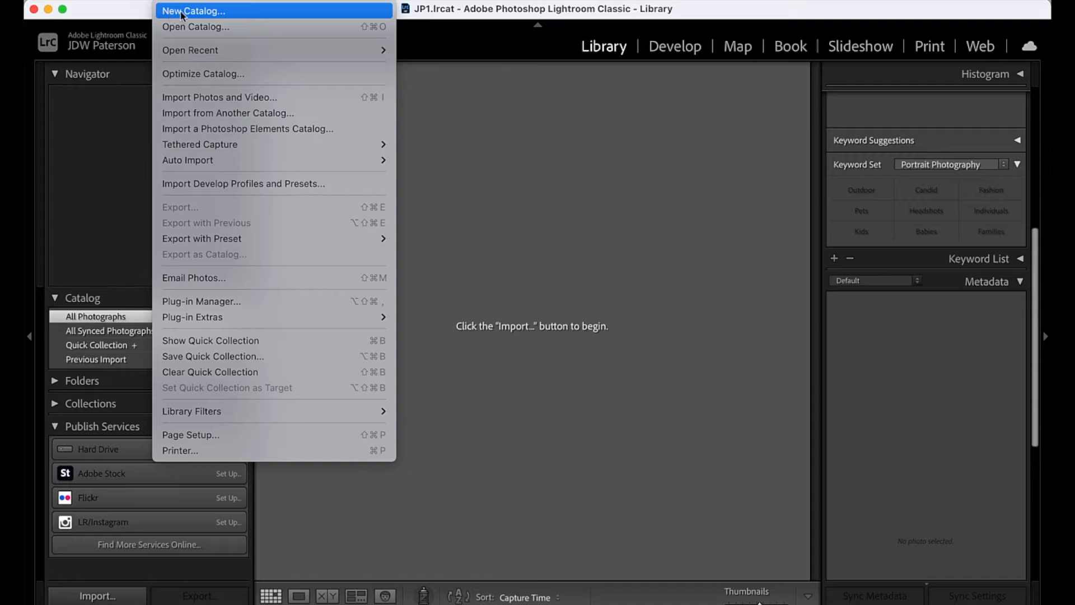
click(453, 44)
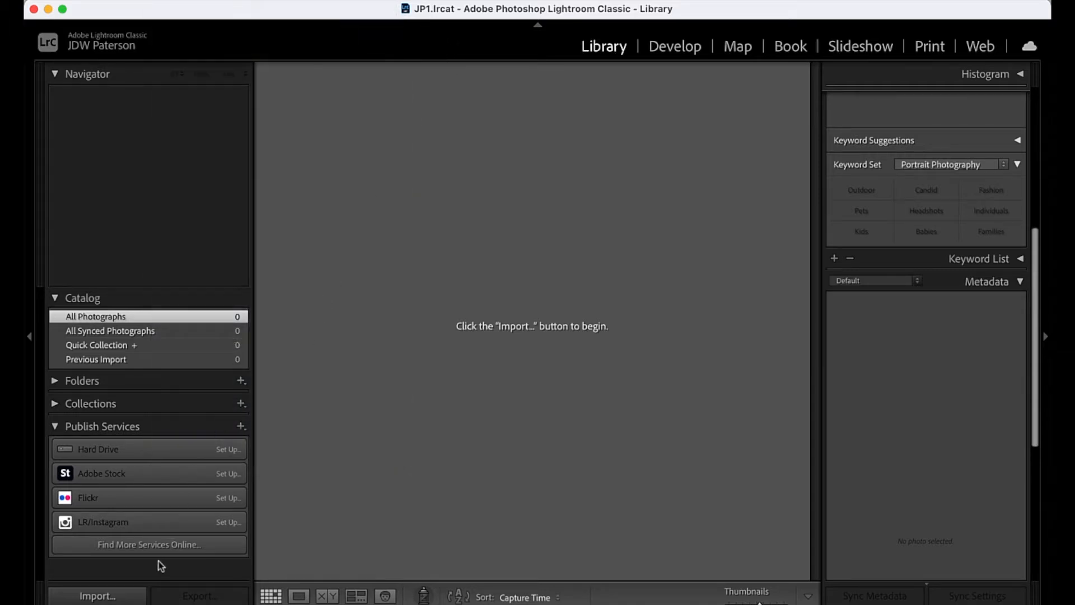
Start an import, load the raws folder from Finder using _DSC6616.NEF, and mark all its photos for import
click(124, 589)
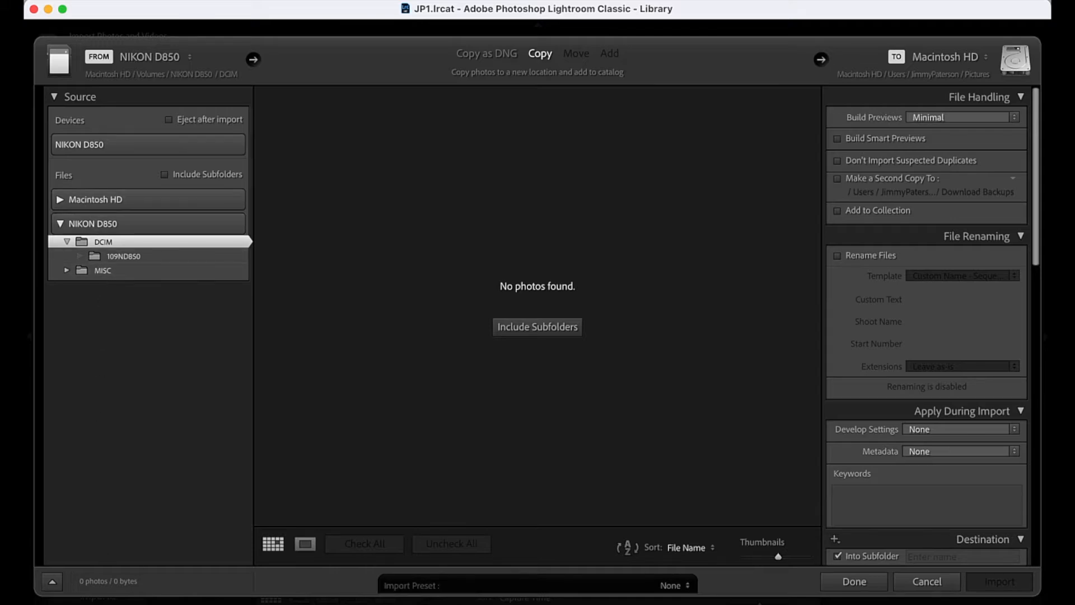
click(54, 601)
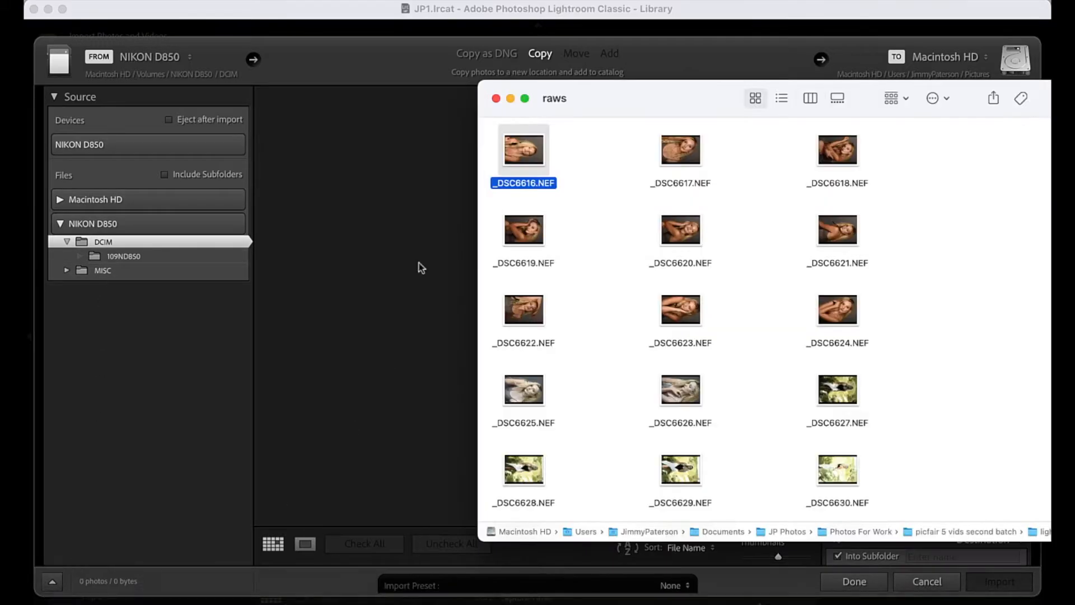
drag(596, 98, 635, 97)
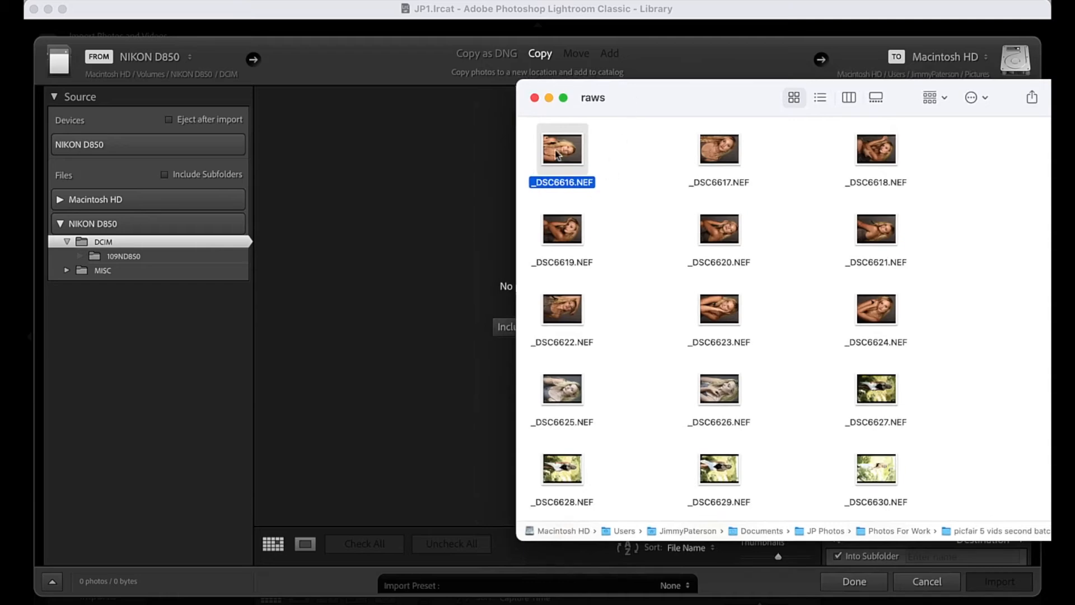
drag(557, 154, 411, 140)
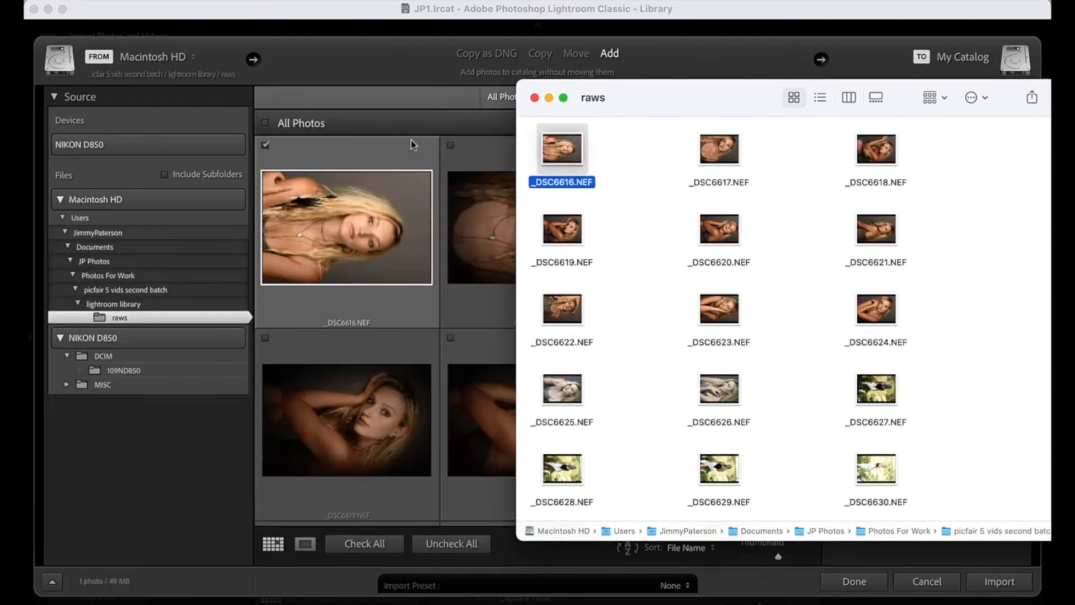
click(417, 60)
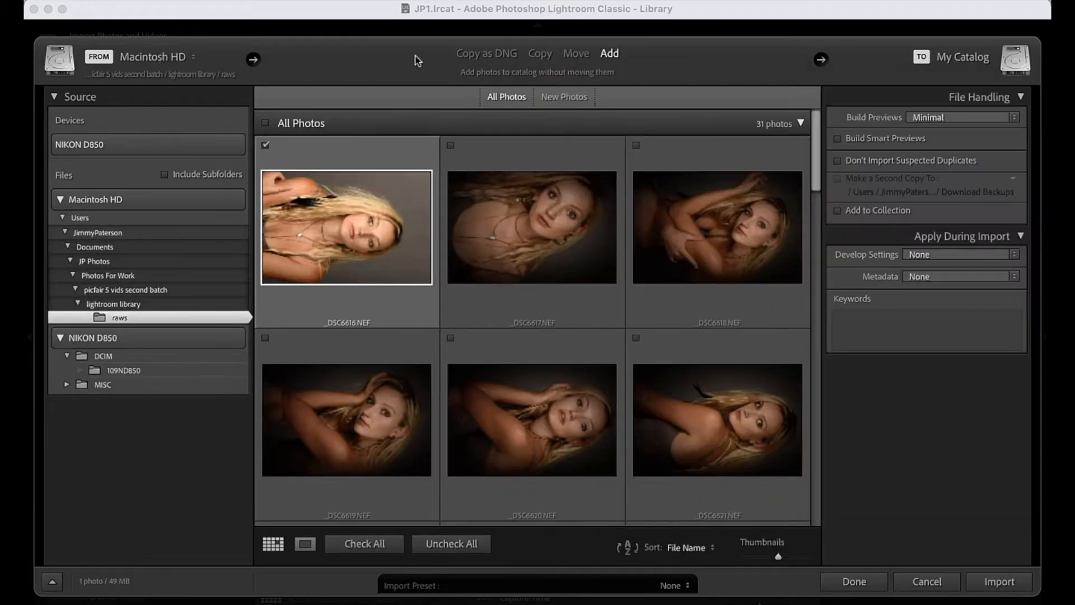
click(381, 542)
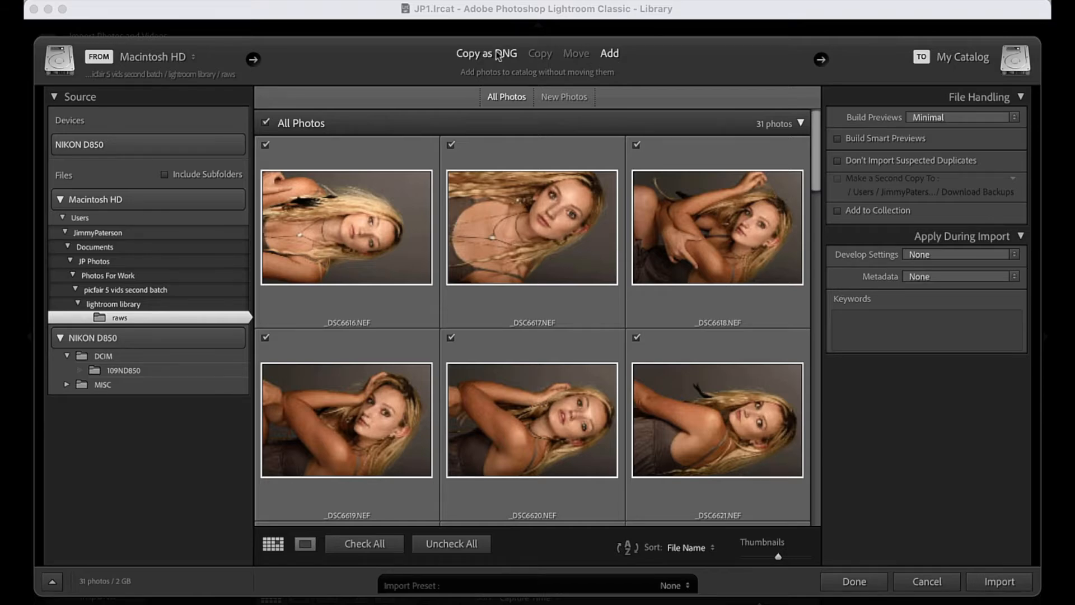
click(541, 54)
scroll(963, 482, down, 3)
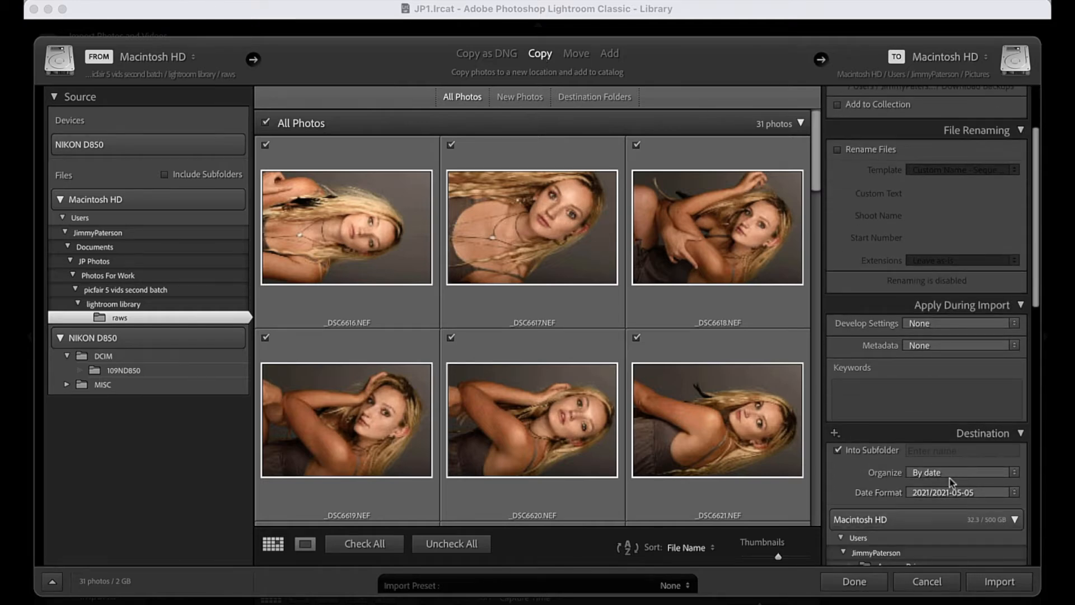
click(611, 54)
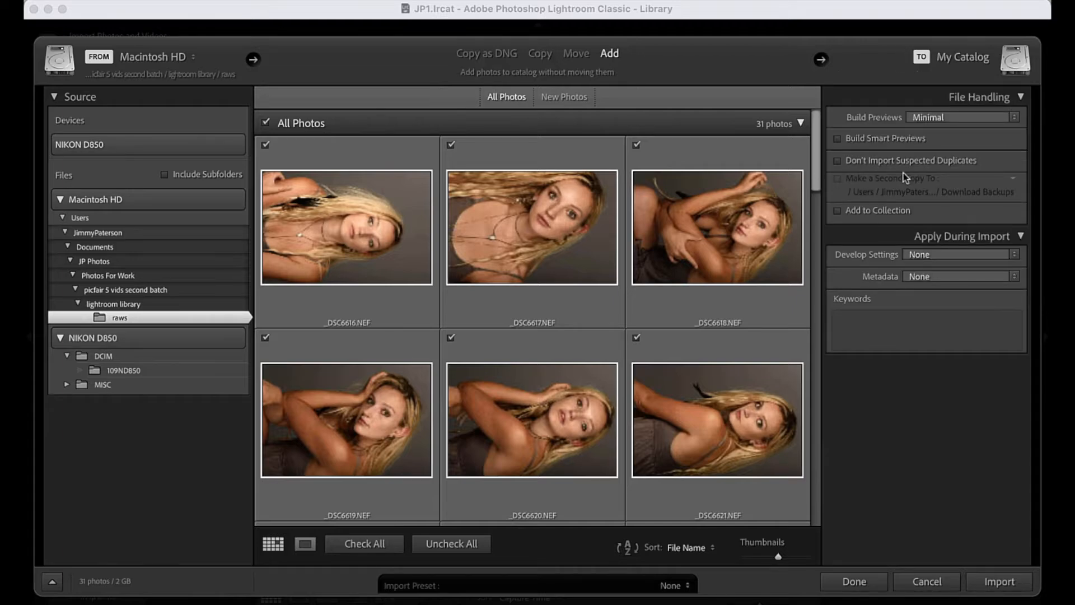
click(878, 211)
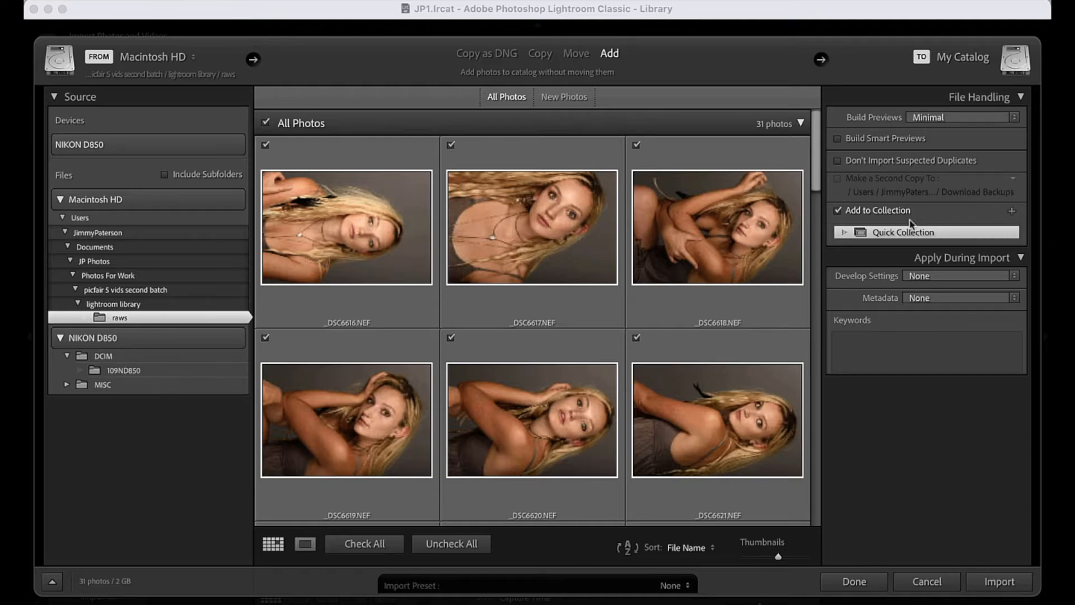
click(838, 211)
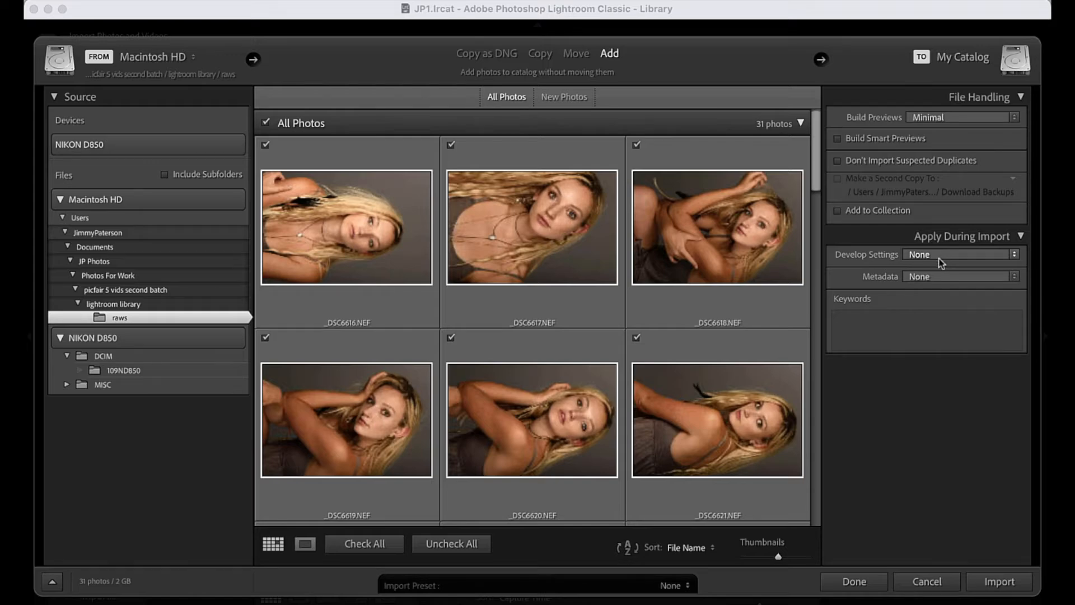
Set the develop settings applied during import to Adobe Portrait + Lens
click(964, 259)
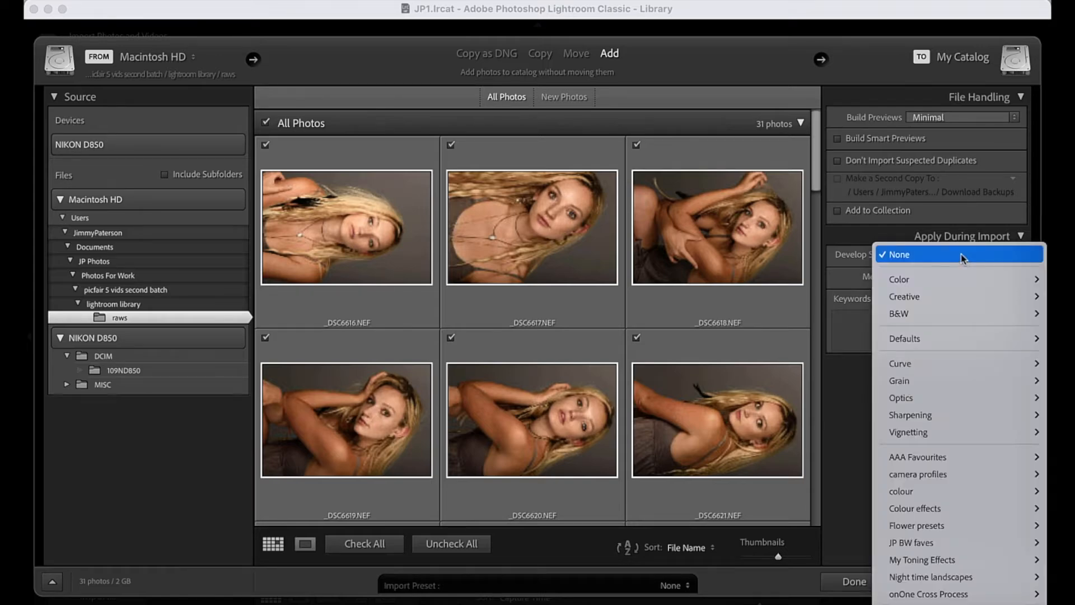
mouse_move(946, 343)
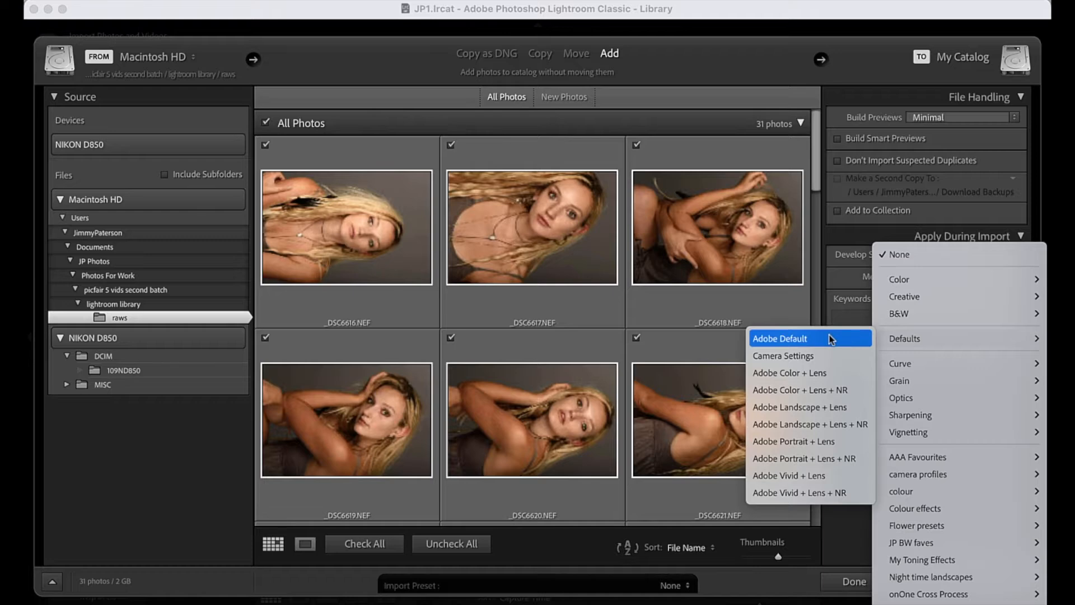
click(839, 443)
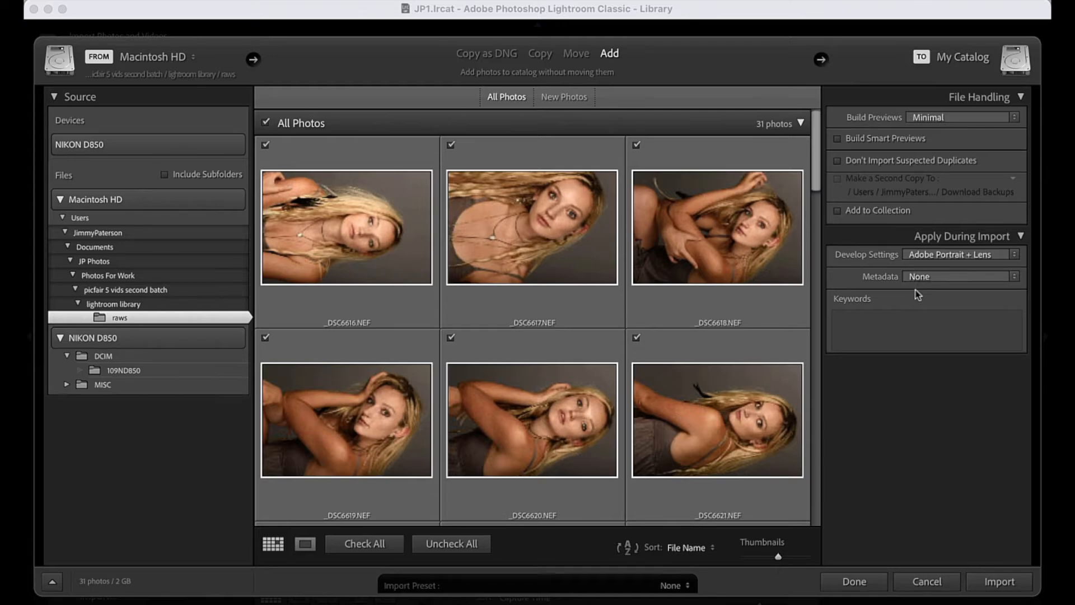
Add the keyword "portrait" to the photos and import them into the catalog
click(900, 325)
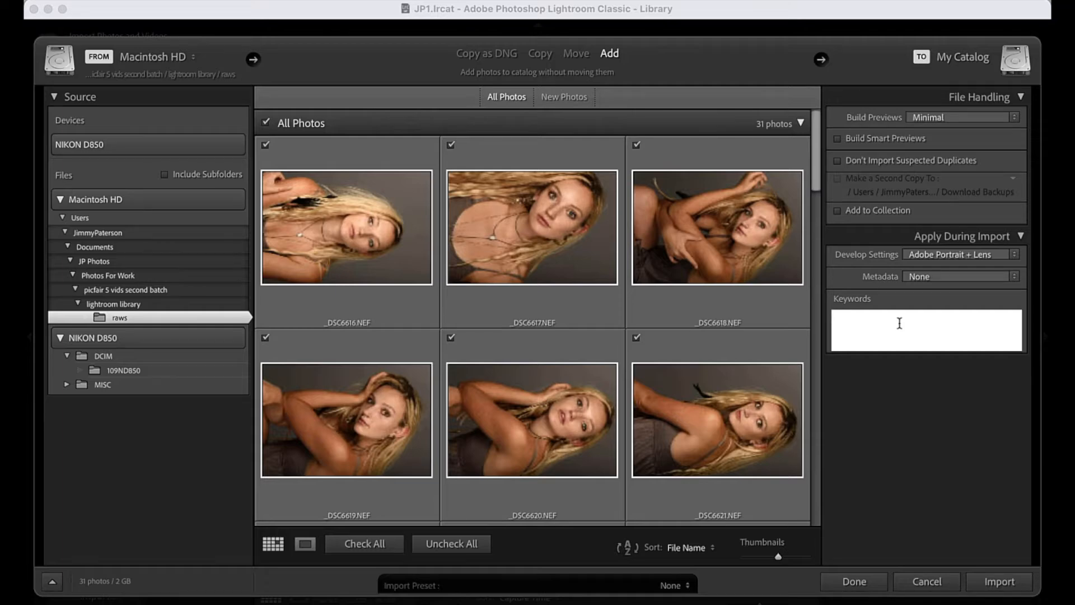
text(portrait)
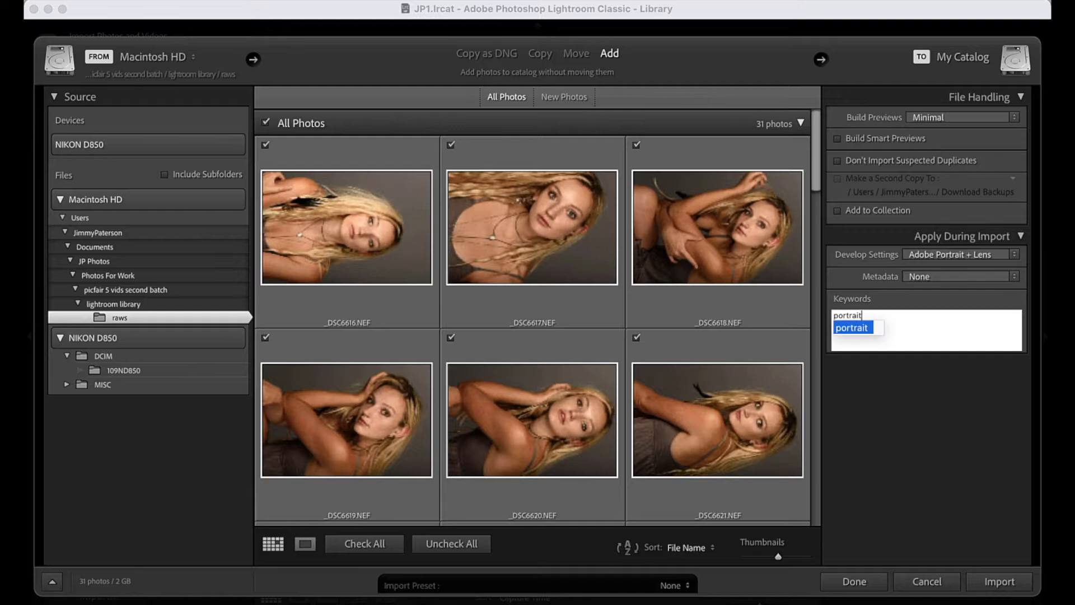
click(938, 323)
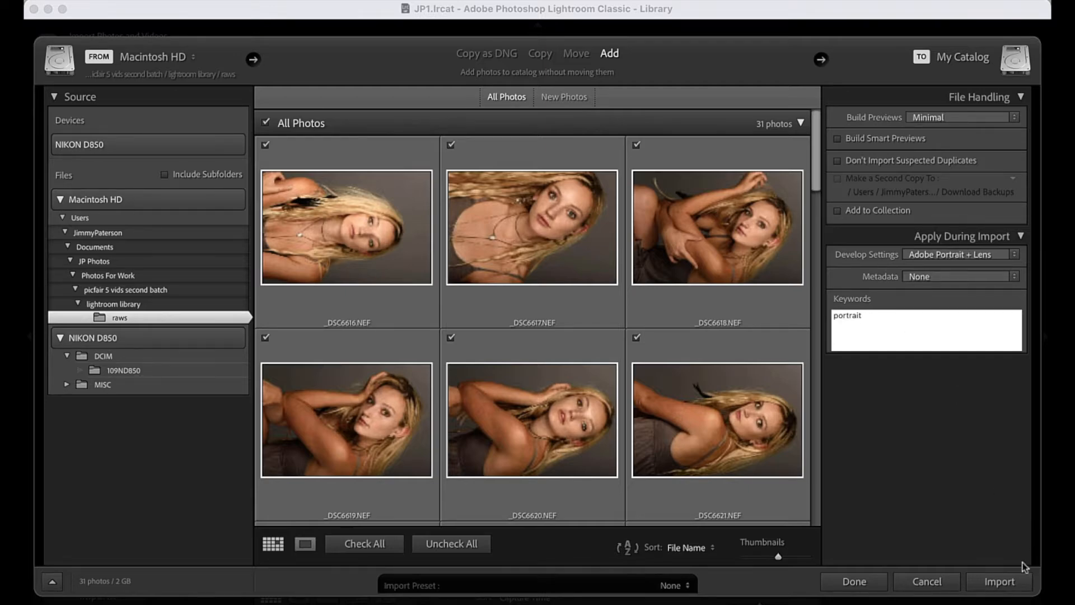
click(1008, 584)
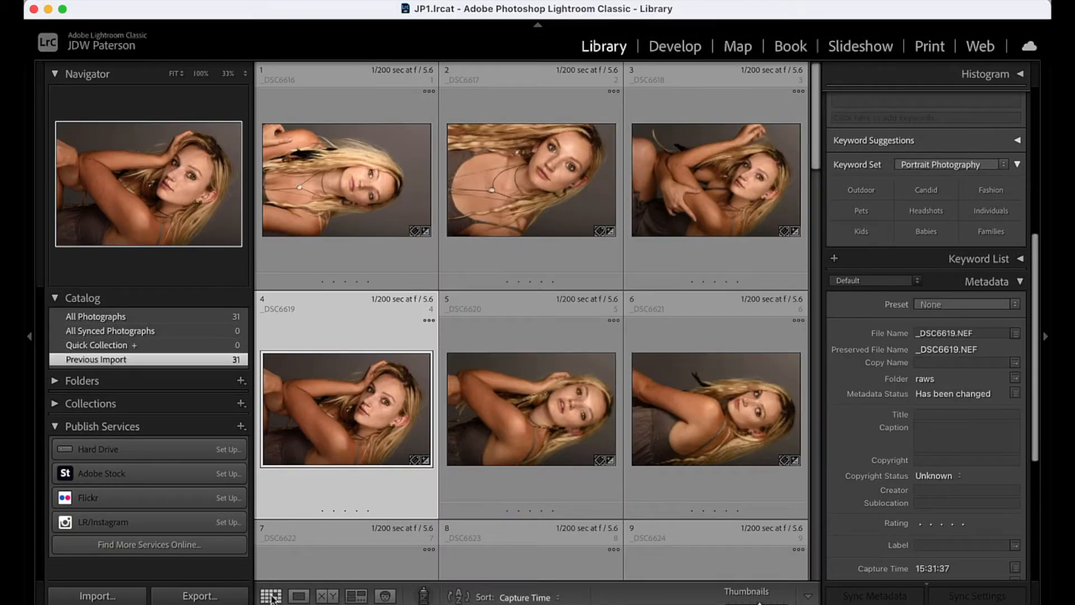
View the current photo in Loupe and Compare views, and return to the grid
click(297, 597)
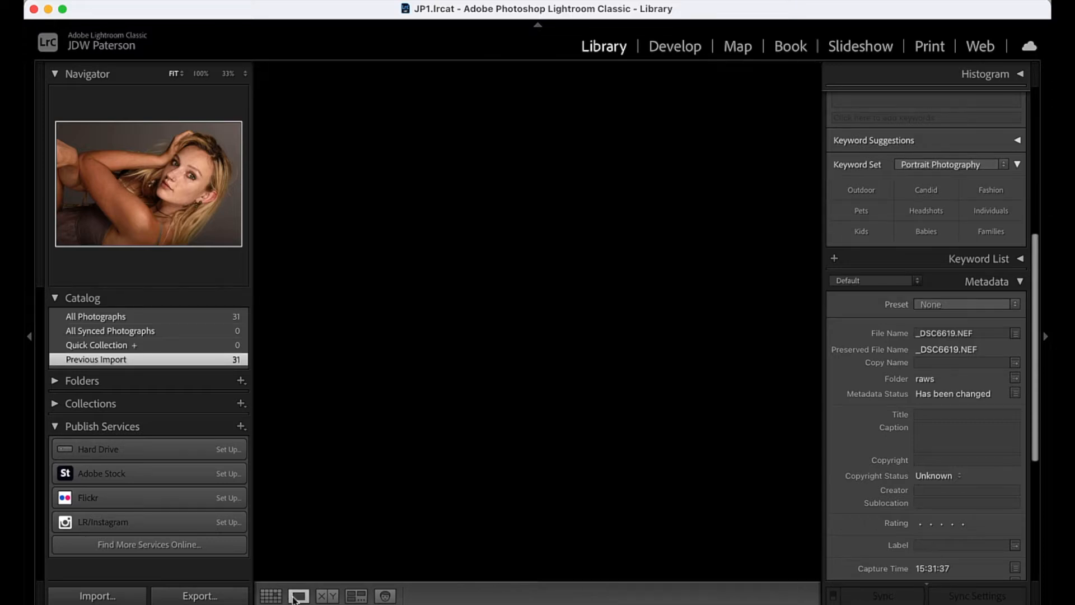
click(327, 597)
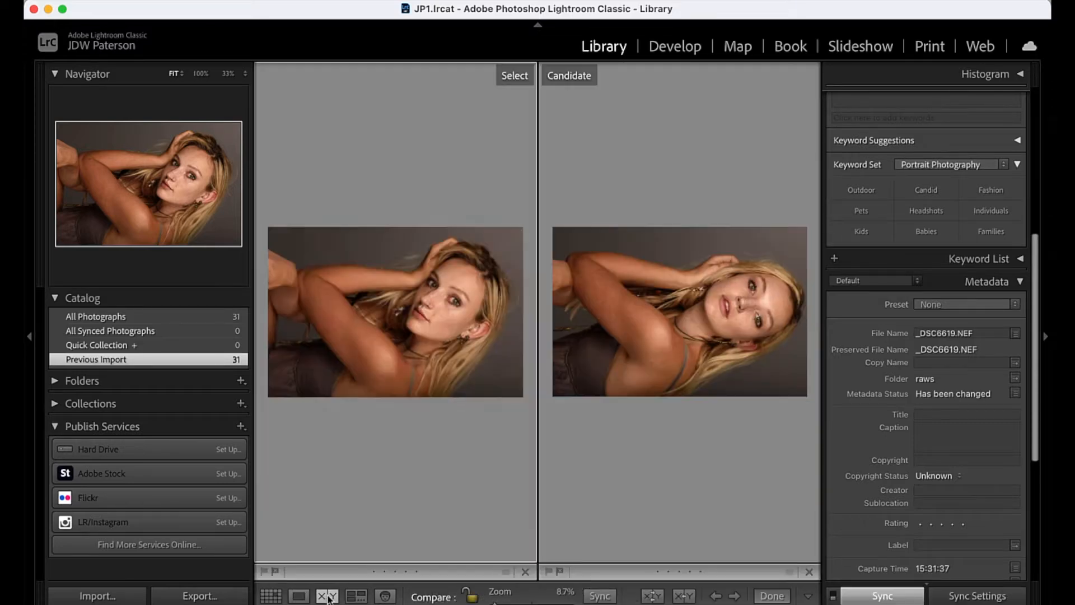
click(271, 596)
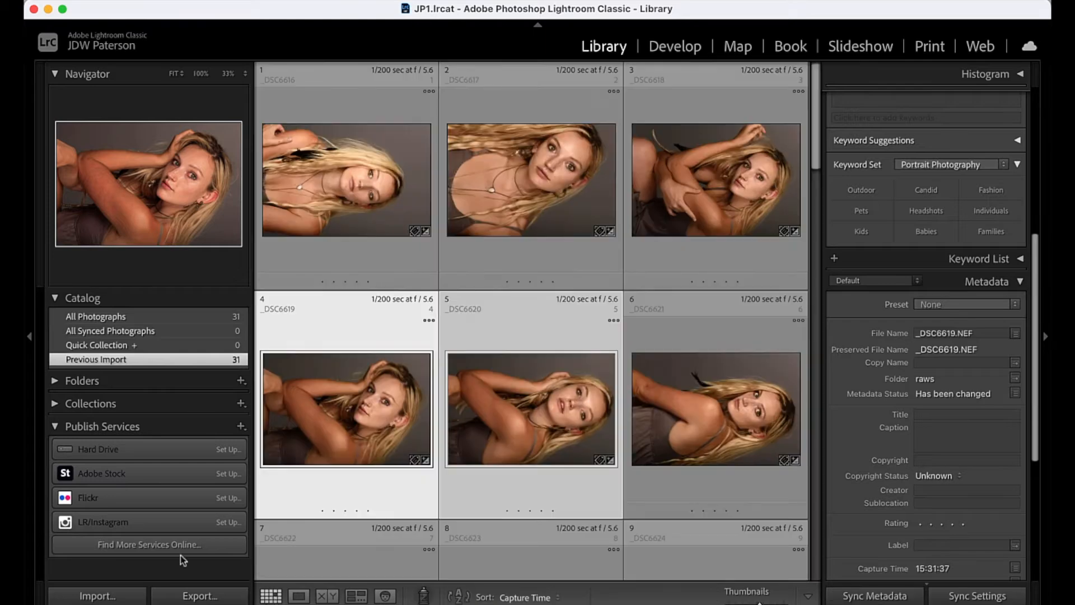
Show the first five photos, _DSC6616 to _DSC6620, in Survey view and hide the Navigator and Catalog side panel
click(370, 102)
shift+click(527, 321)
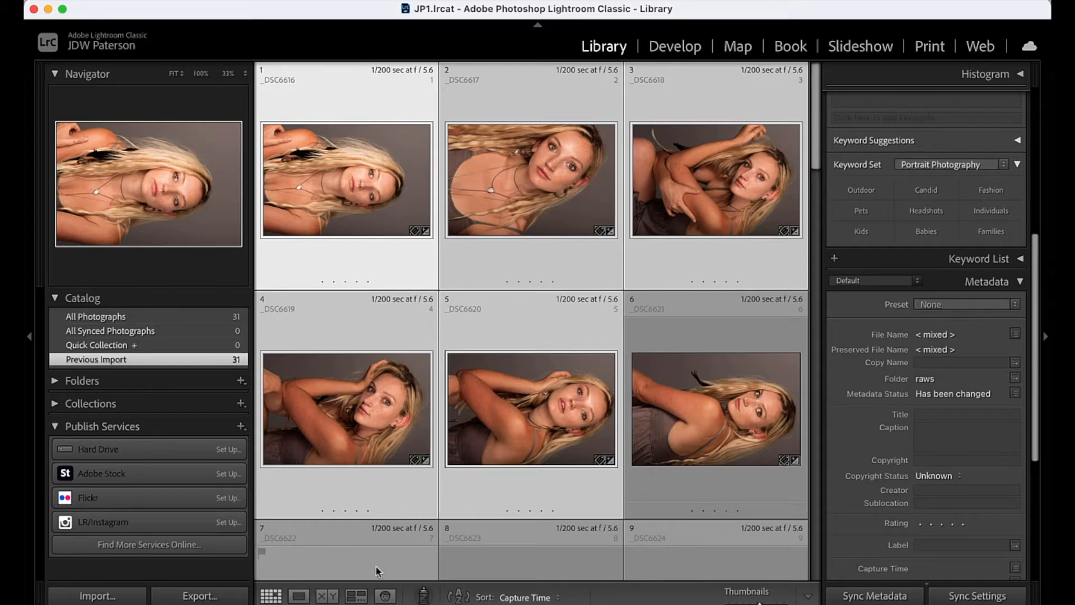
click(356, 596)
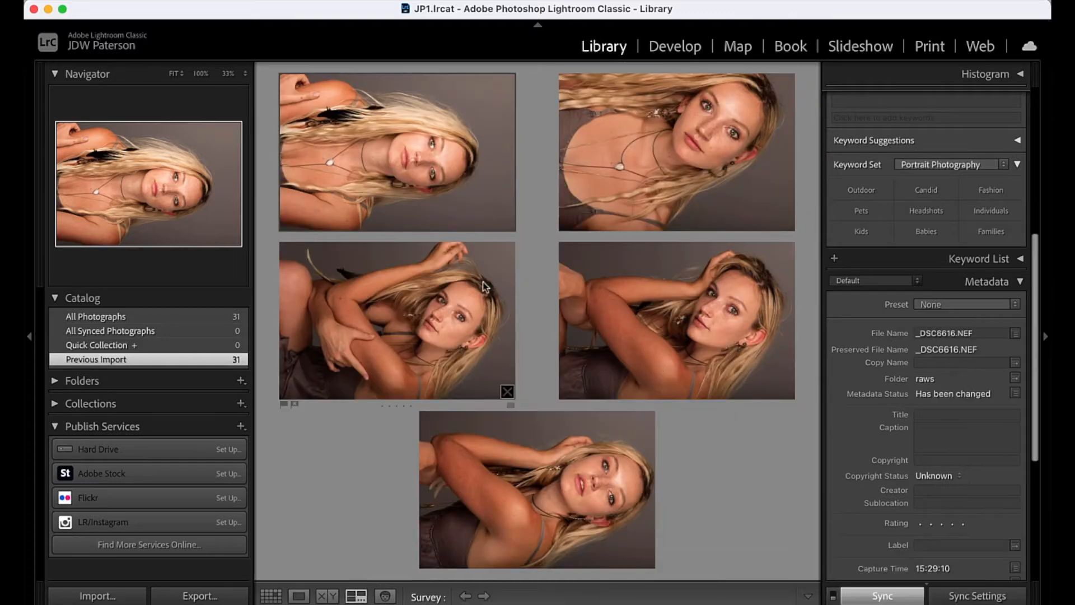
click(29, 336)
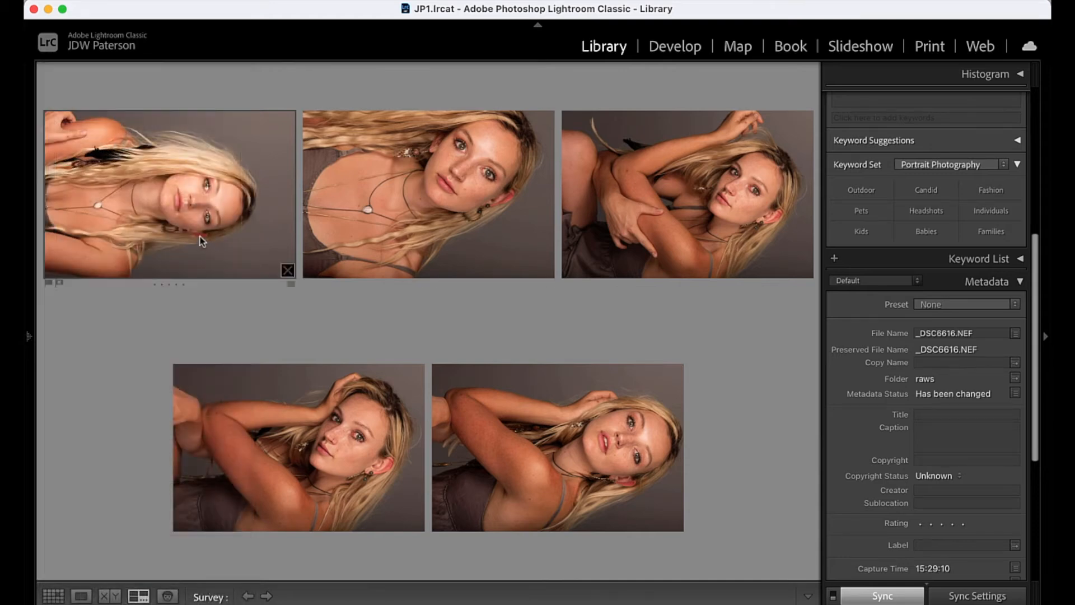
Remove all five photos from the survey one by one and return to the grid
click(288, 270)
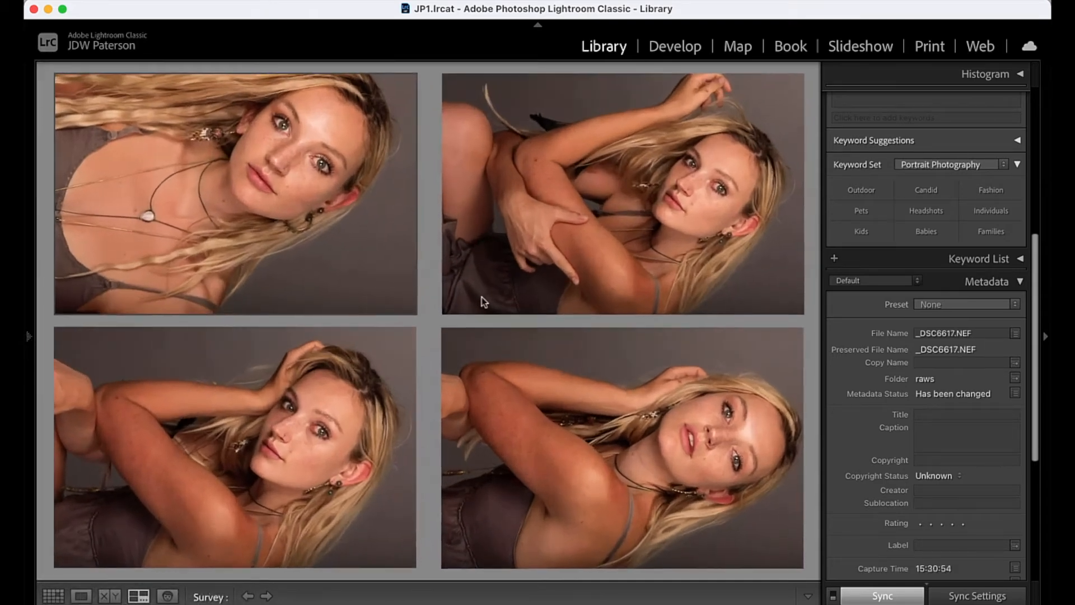
click(794, 307)
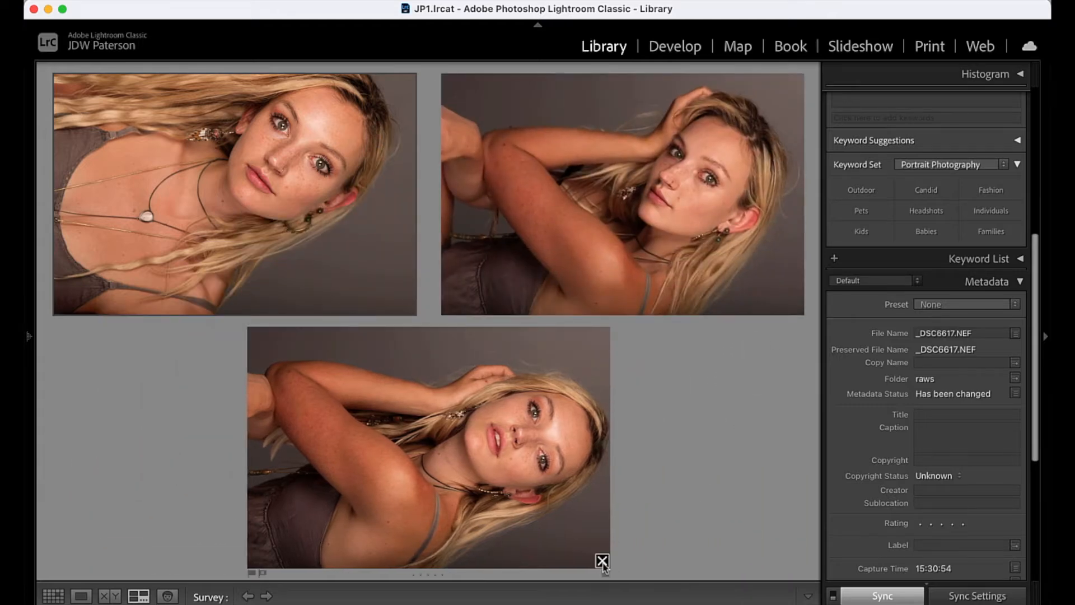
click(602, 561)
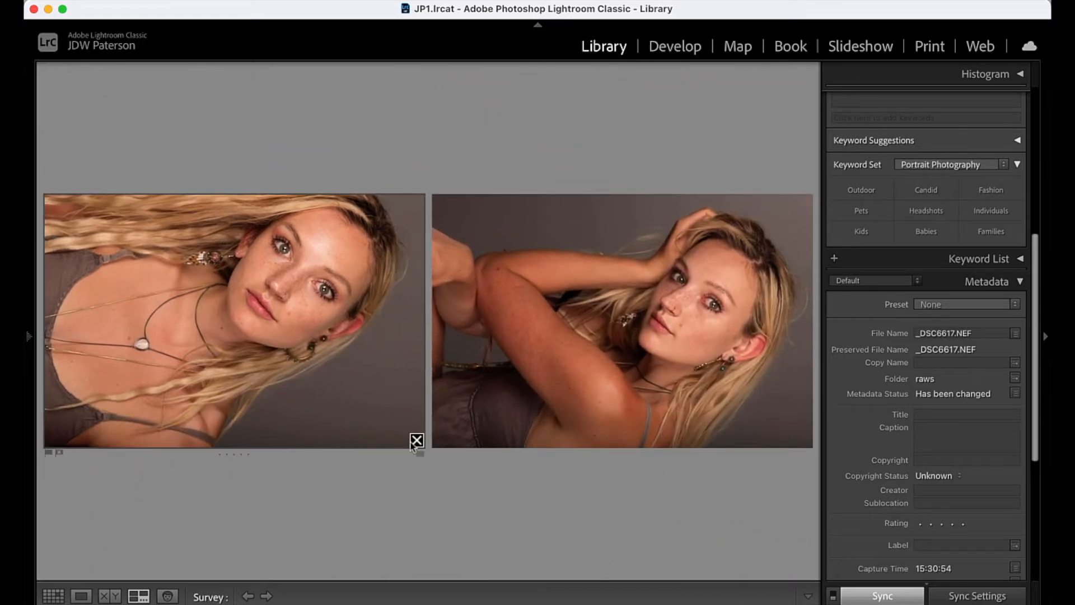
click(416, 440)
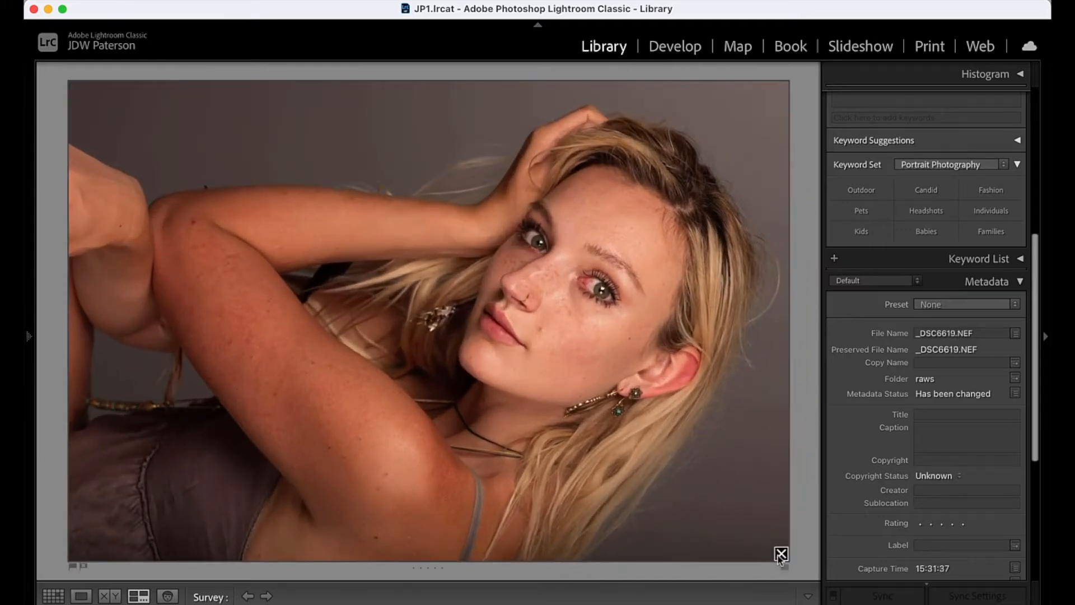
click(781, 555)
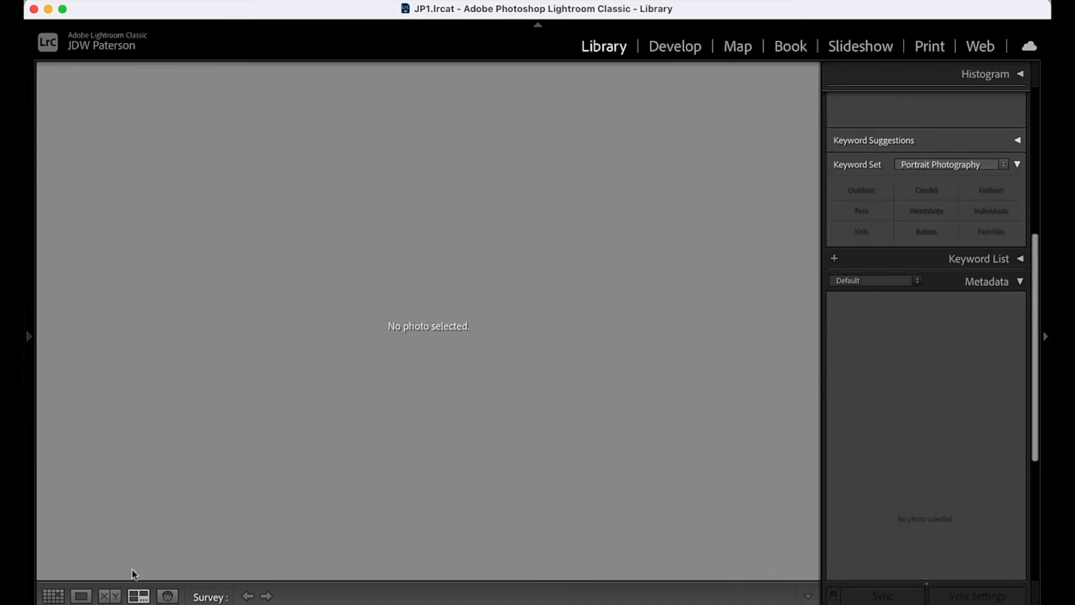
click(53, 596)
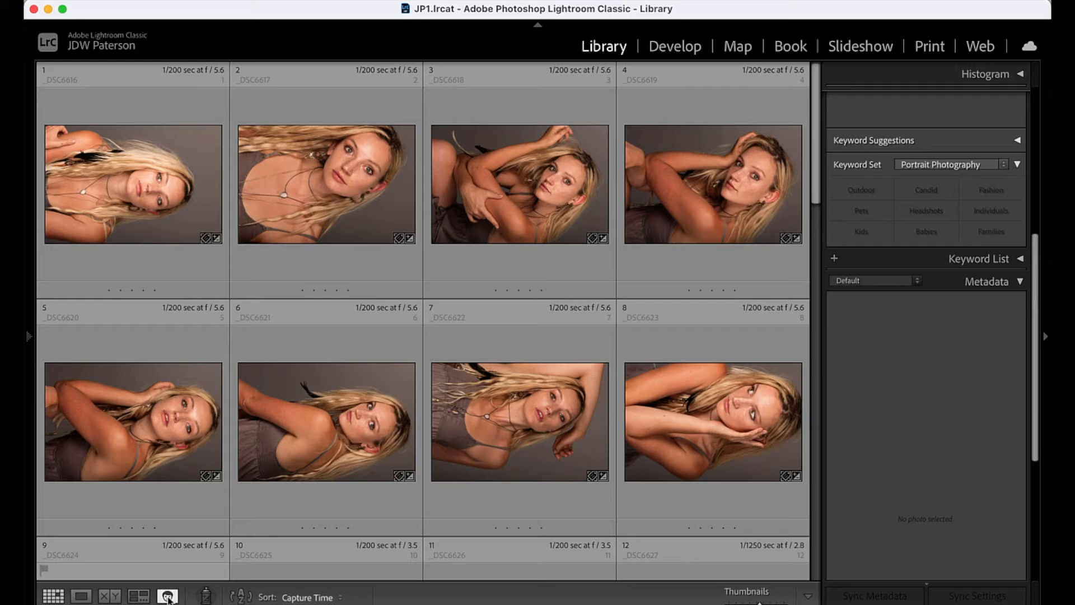
Detect faces in People view and label the first stack of six faces with the person's name
click(168, 596)
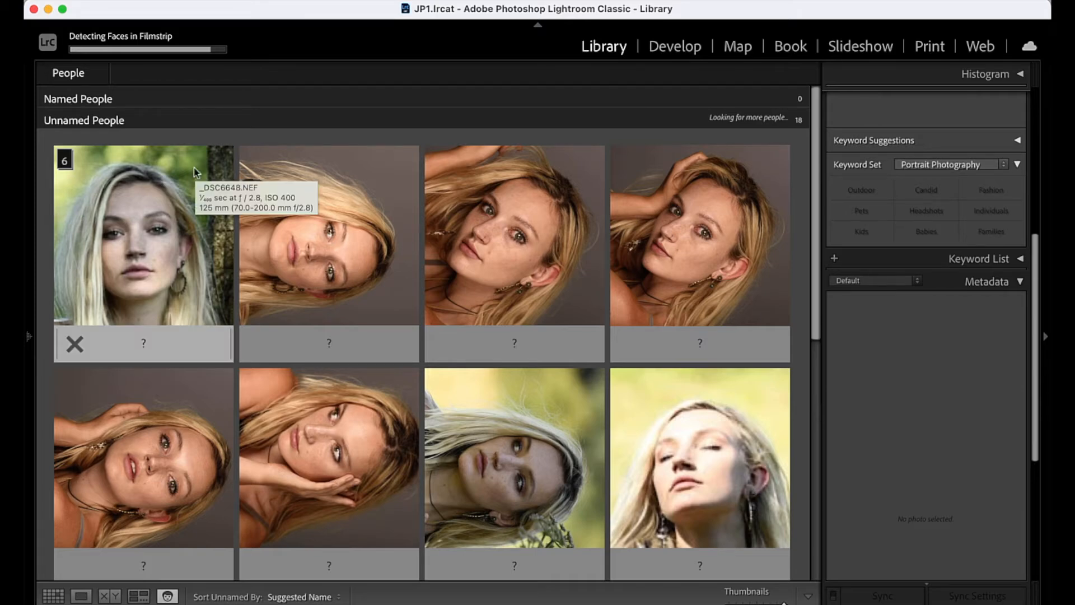
click(155, 353)
text(olivia)
key(Return)
Select all remaining unnamed faces and assign them to the already named person
scroll(448, 434, down, 3)
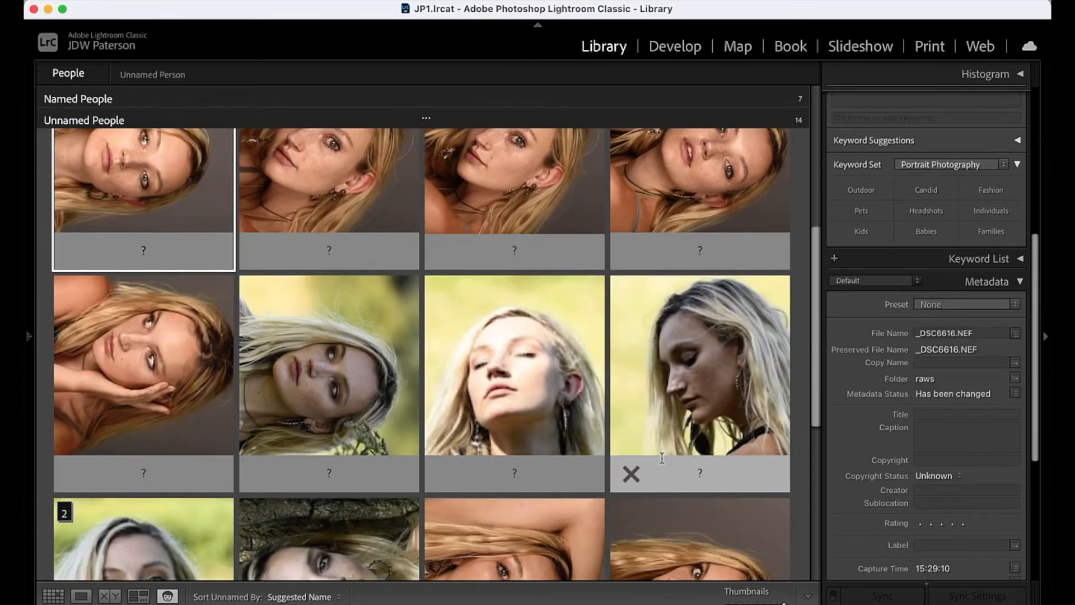
scroll(672, 482, down, 5)
key(super+a)
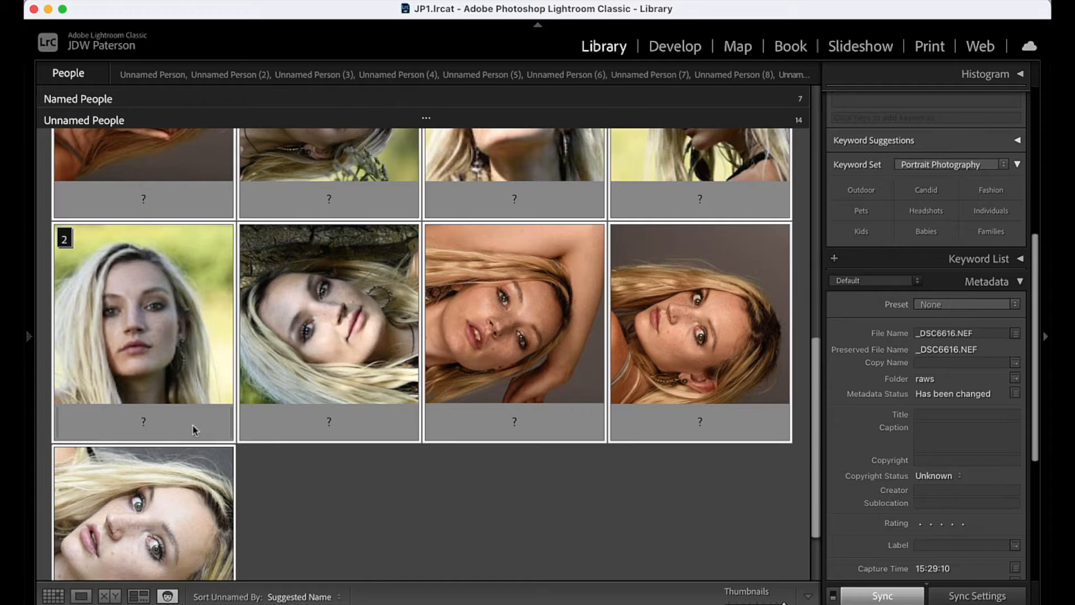
drag(129, 392, 147, 183)
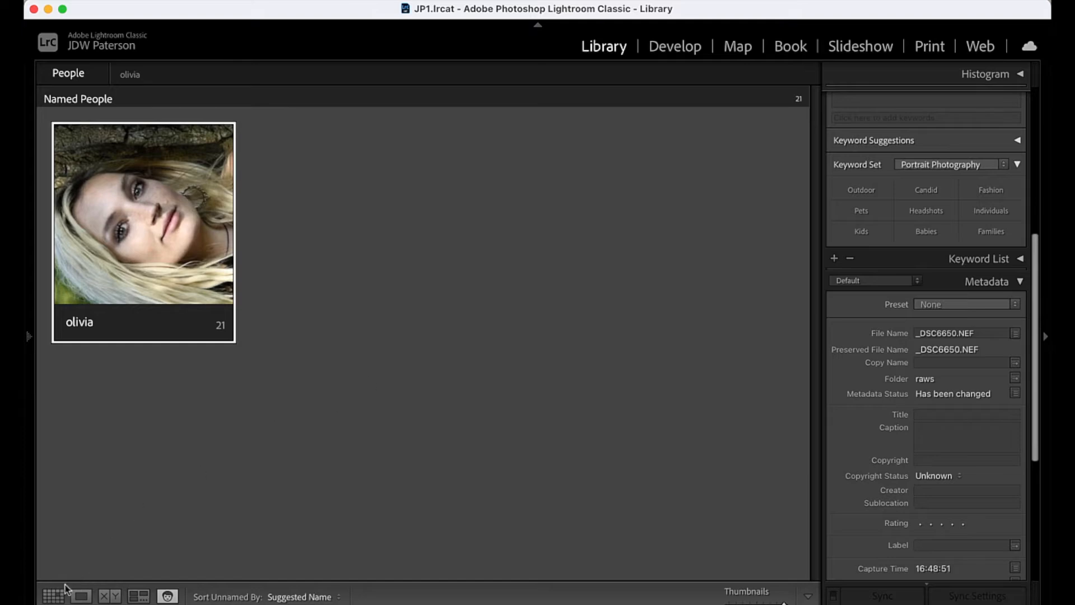
Return to the grid, select the first eleven photos, _DSC6616 to _DSC6626, and rotate them counterclockwise to portrait orientation
click(54, 597)
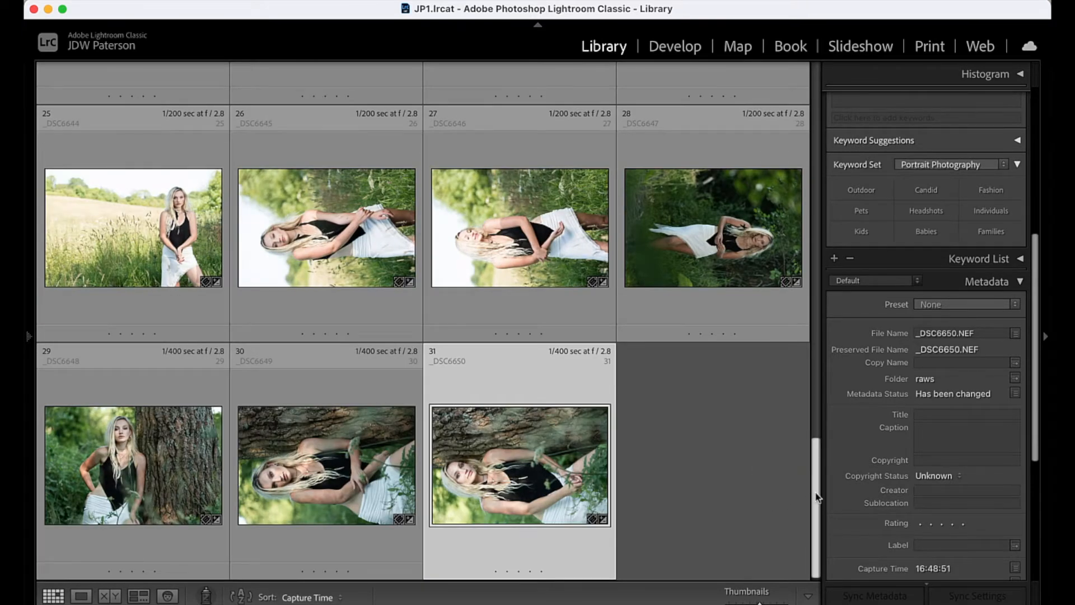
drag(817, 496, 807, 104)
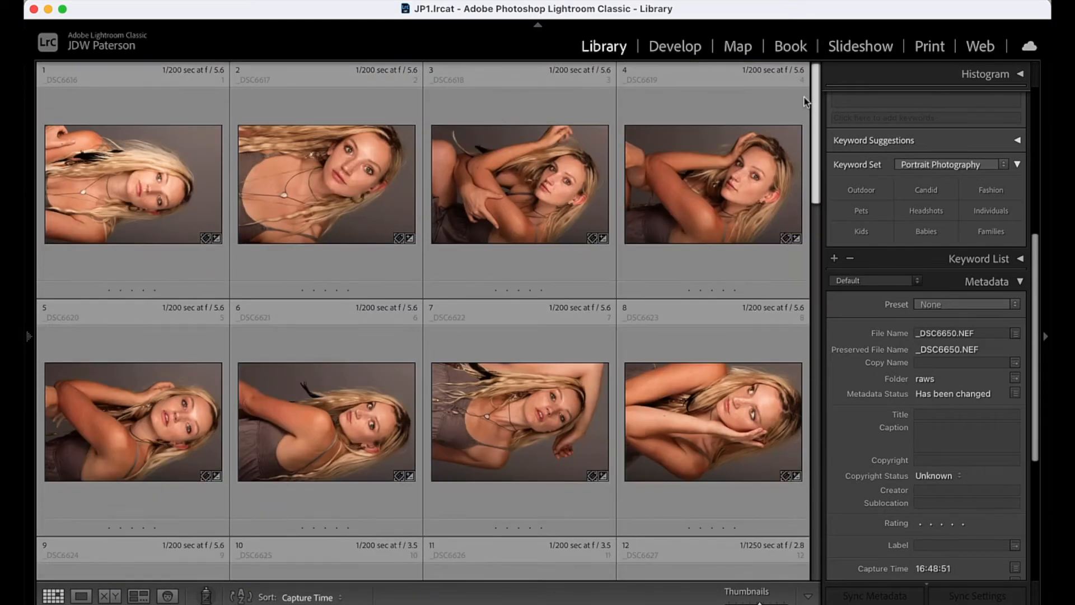
click(152, 107)
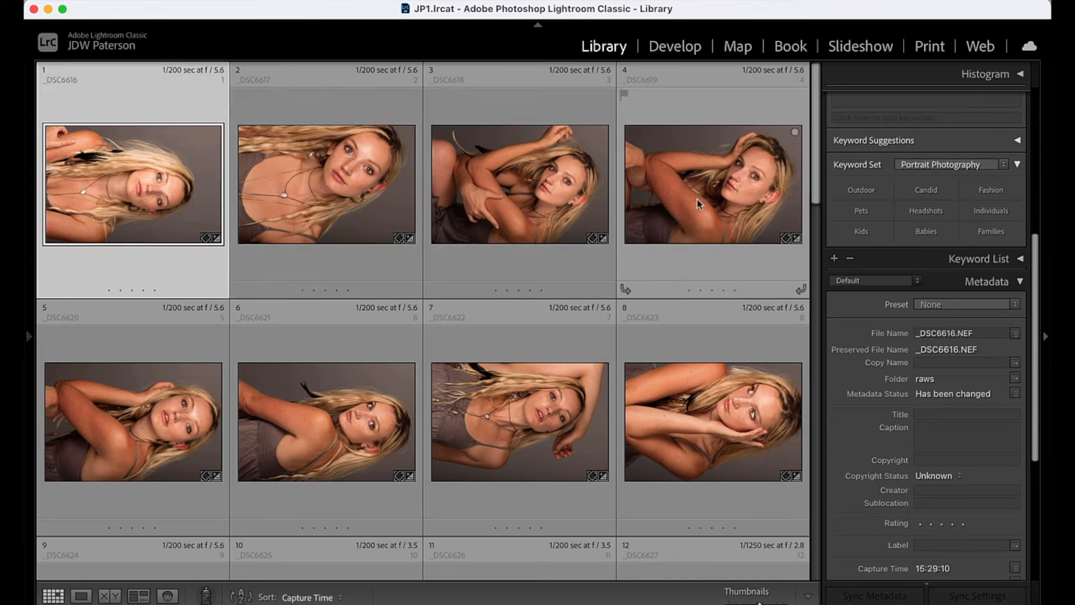
drag(817, 143, 815, 192)
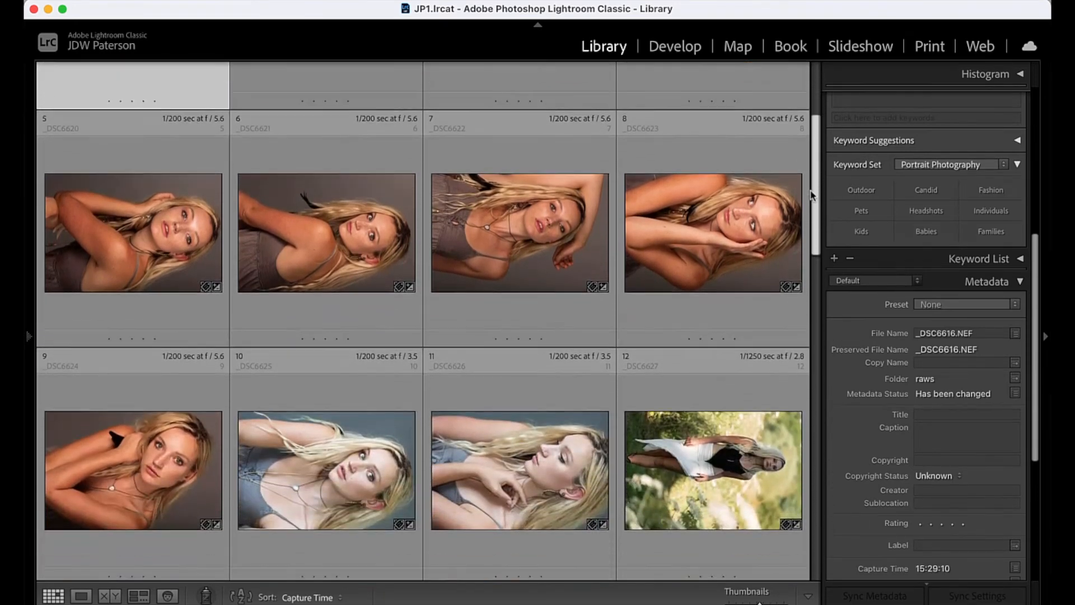
shift+click(519, 407)
drag(819, 203, 815, 163)
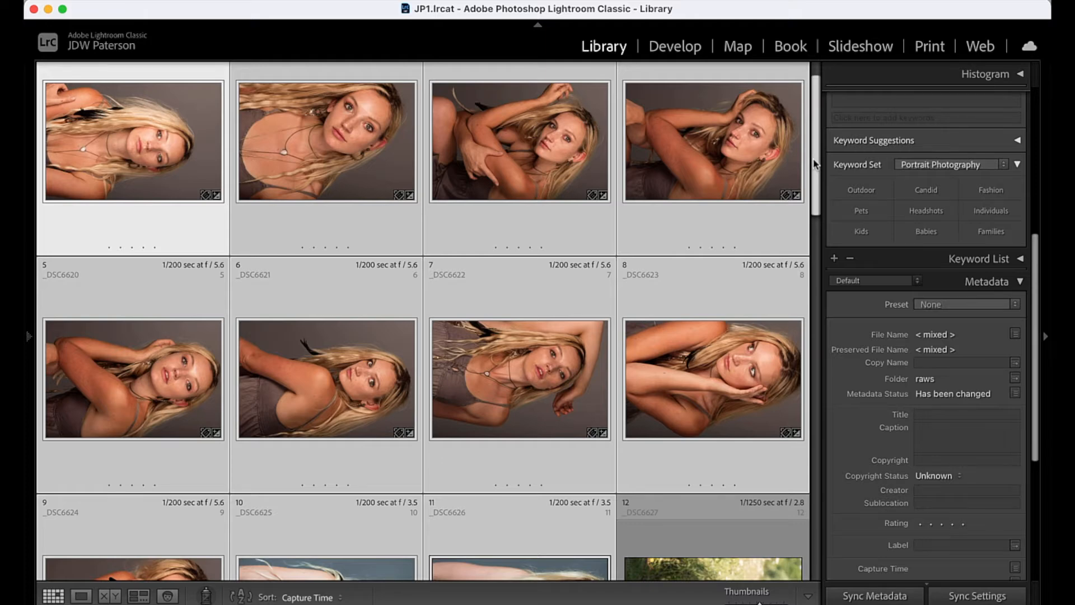
key(super+bracketleft)
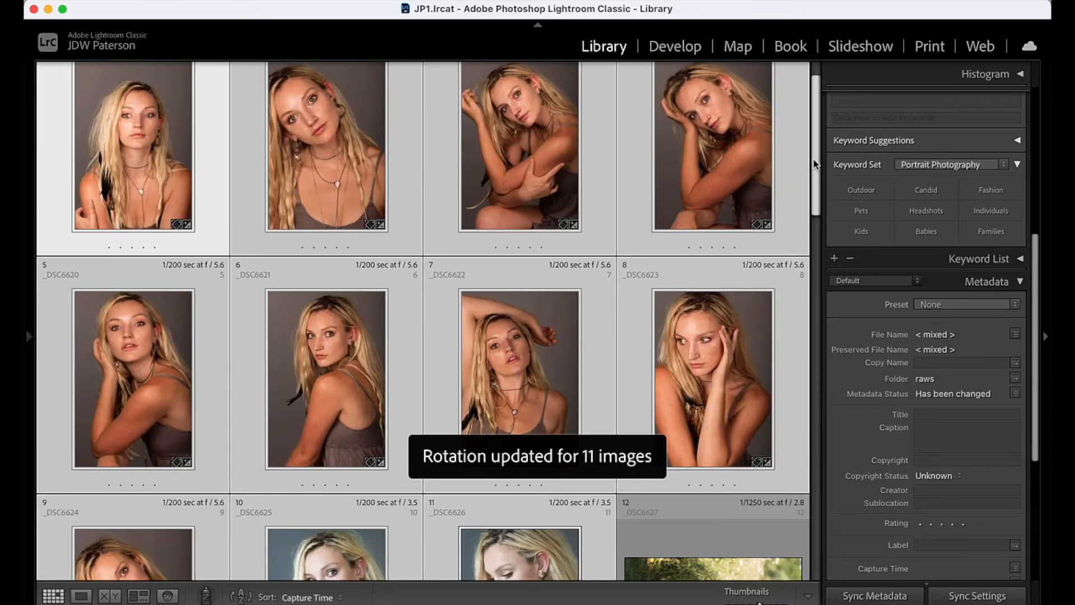
Rotate photos _DSC6627 to _DSC6631 counterclockwise one at a time so they stand upright
drag(817, 121, 759, 209)
click(722, 235)
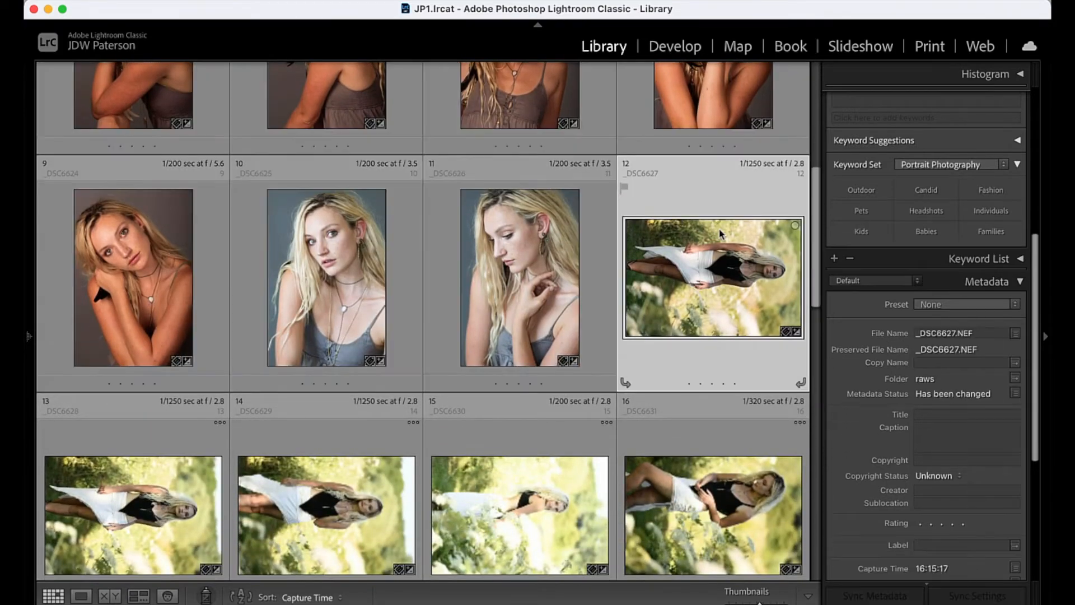
key(super+bracketleft)
key(Right)
key(super+bracketleft)
click(270, 432)
key(super+bracketleft)
click(536, 435)
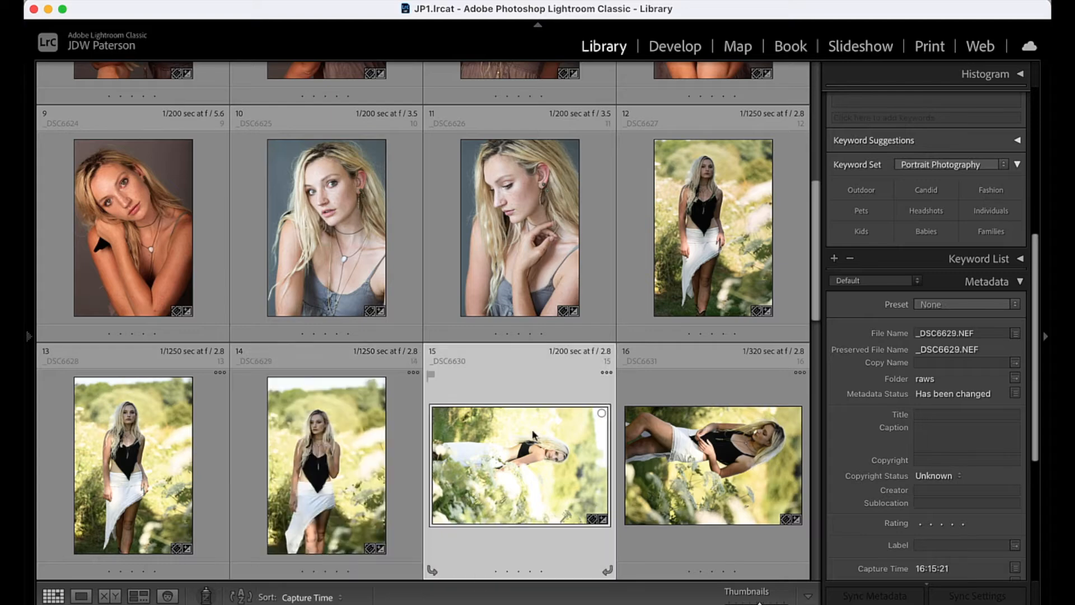
key(super+bracketleft)
click(671, 429)
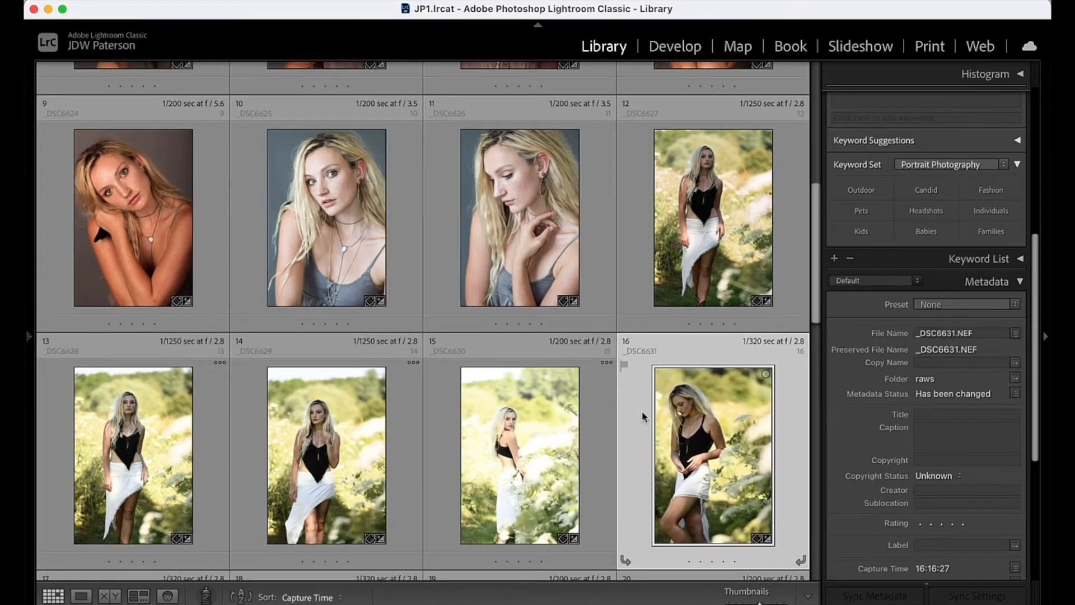
Rotate _DSC6632 counterclockwise and _DSC6645 clockwise so both portraits stand upright
scroll(643, 411, down, 5)
scroll(418, 439, down, 2)
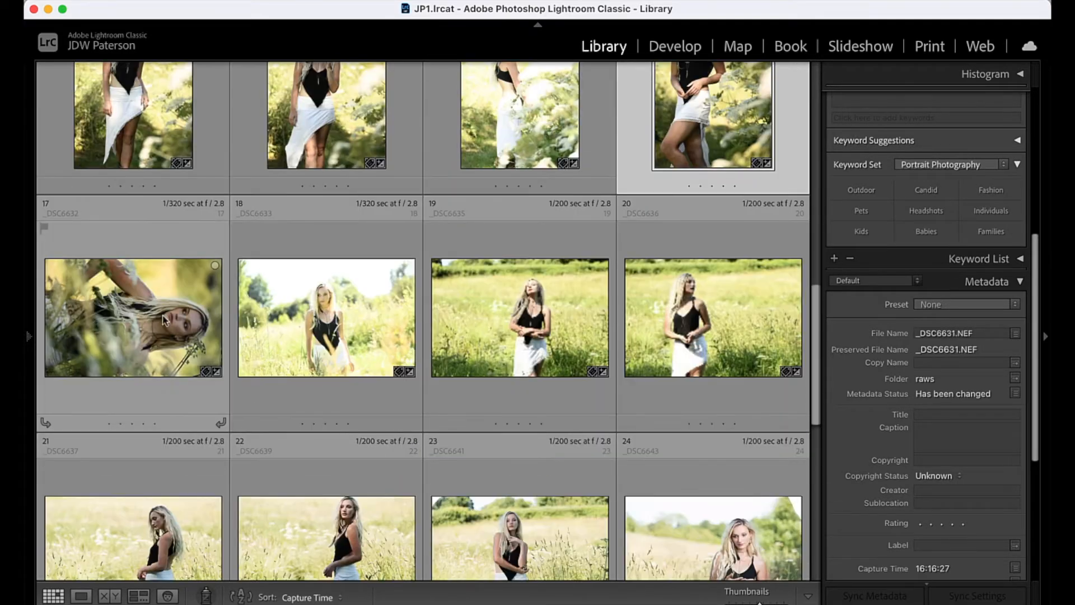
click(132, 320)
key(super+[)
scroll(438, 337, down, 4)
scroll(535, 348, down, 3)
click(369, 387)
key(super+])
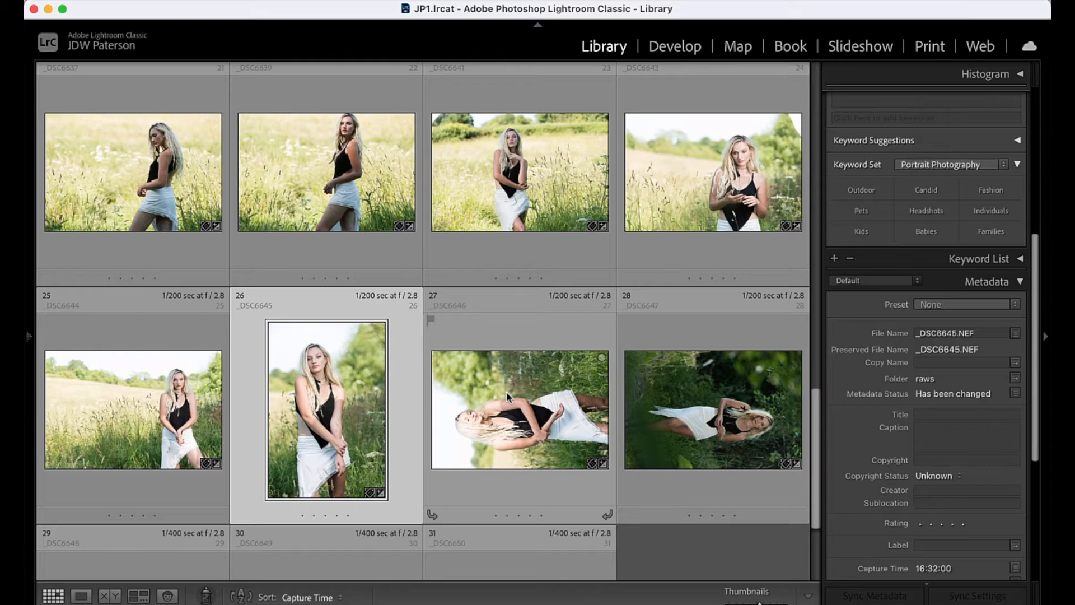
key(super+])
key(super+[)
Rotate _DSC6646, _DSC6649 and _DSC6650 clockwise and _DSC6647 counterclockwise so they stand upright
click(482, 395)
key(super+])
click(655, 389)
key(super+[)
scroll(659, 395, down, 3)
click(366, 443)
scroll(365, 452, down, 1)
key(super+])
click(504, 442)
key(super+])
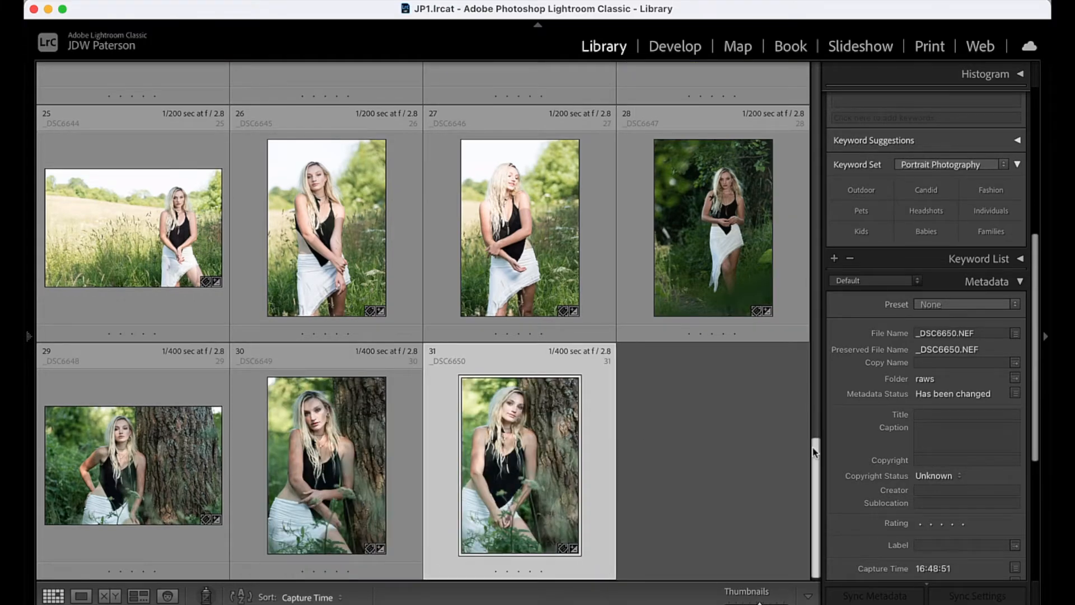
Open the overexposed photo _DSC6633 in Loupe view, apply Quick Develop's Auto tone, and return to the grid
drag(815, 453, 773, 34)
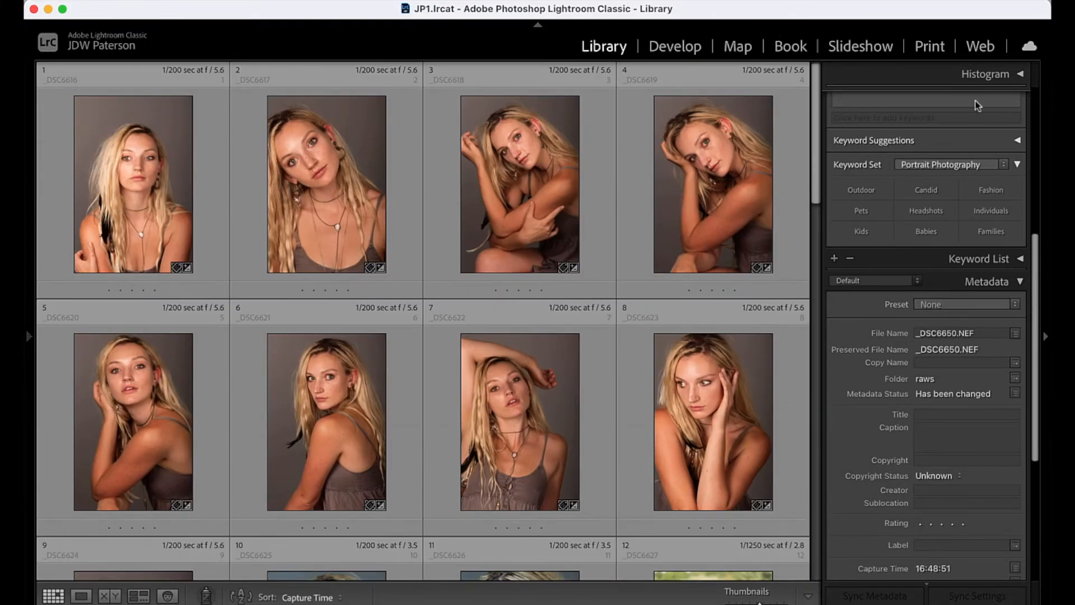
scroll(994, 227, up, 3)
scroll(995, 226, up, 3)
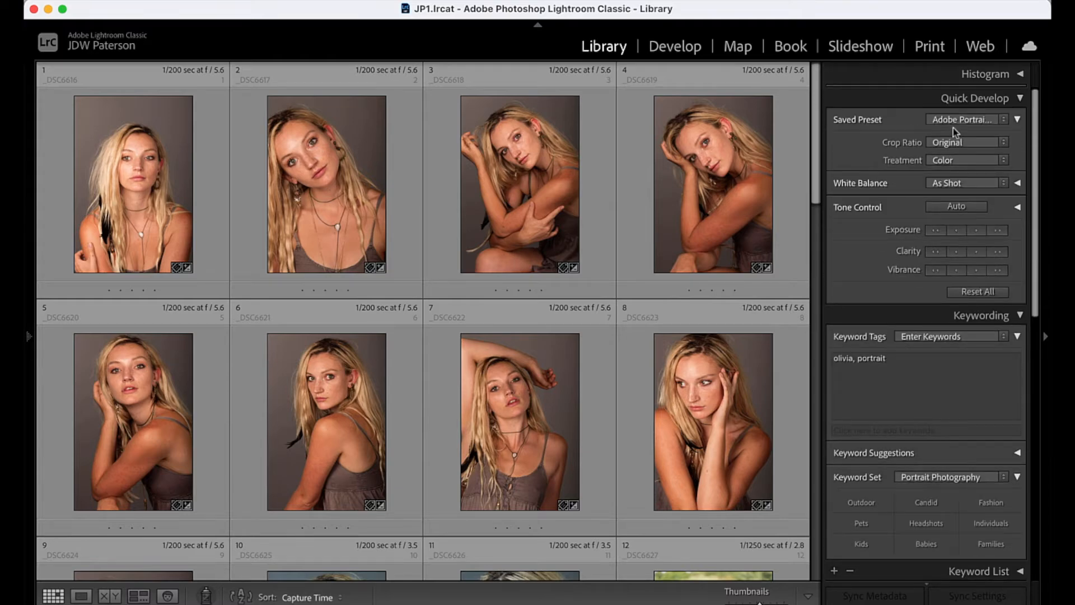
drag(816, 179, 811, 286)
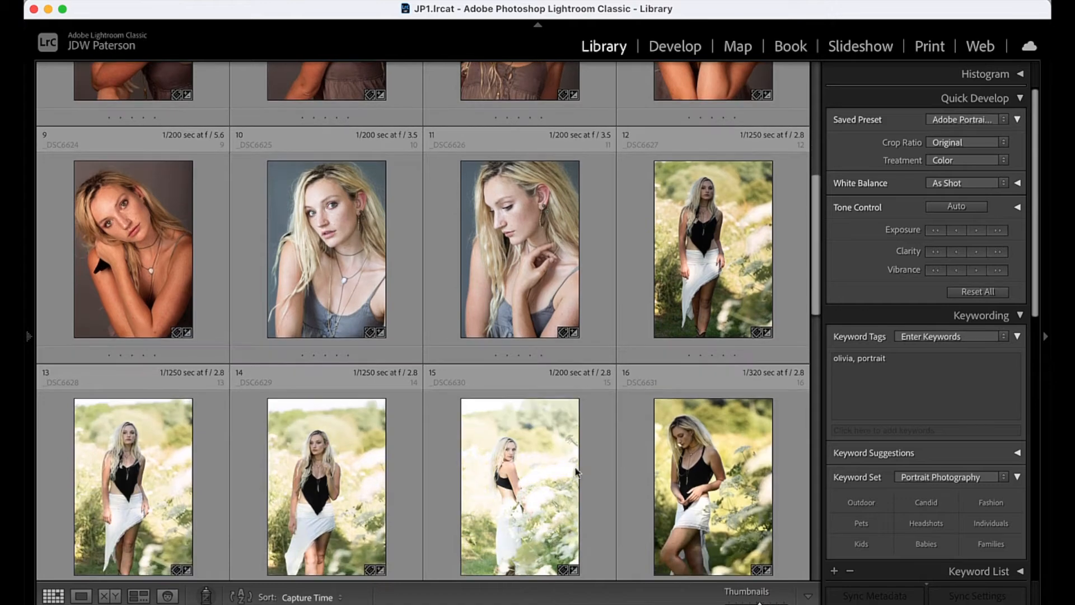
scroll(500, 455, down, 3)
scroll(409, 469, down, 2)
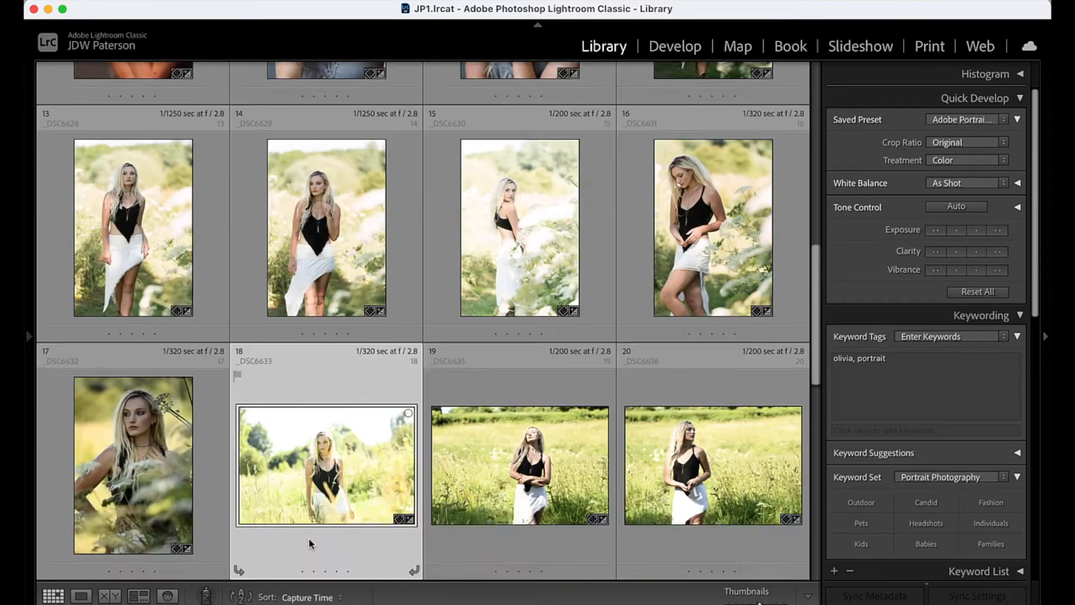
double_click(308, 538)
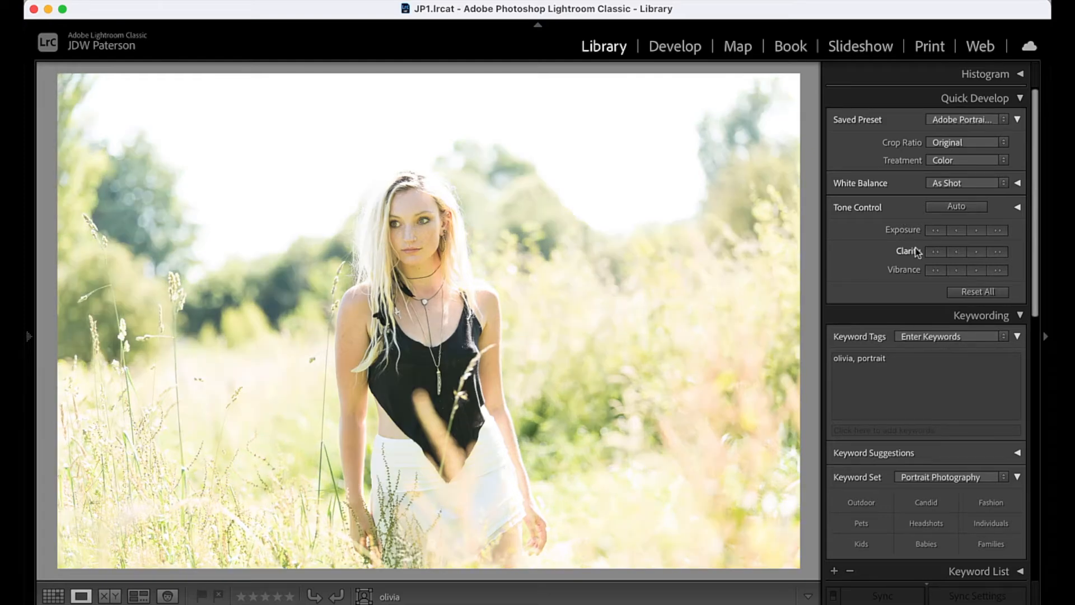
click(958, 206)
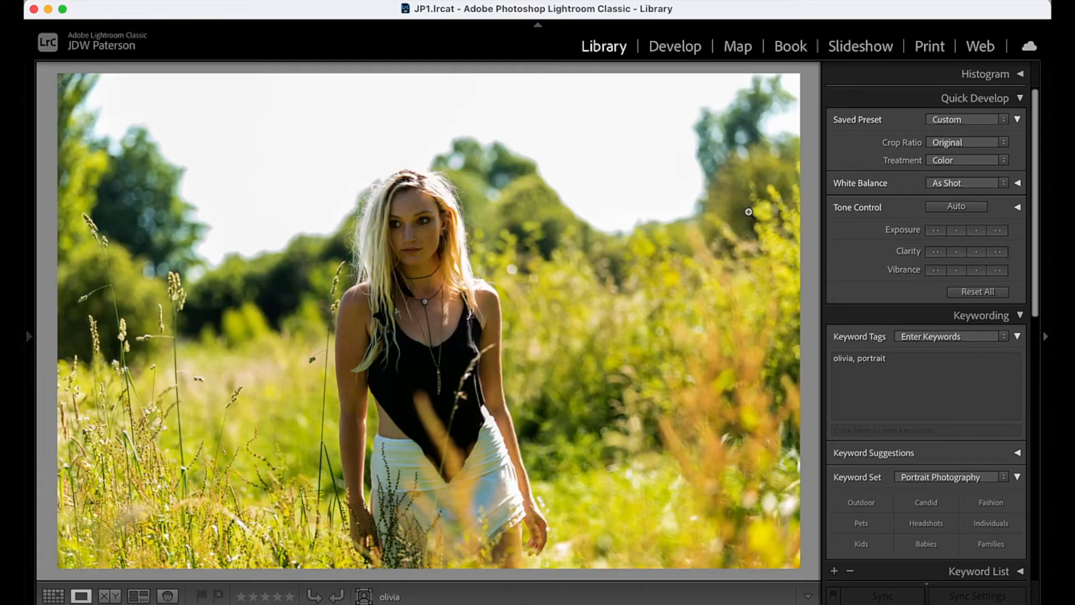
click(748, 213)
click(53, 595)
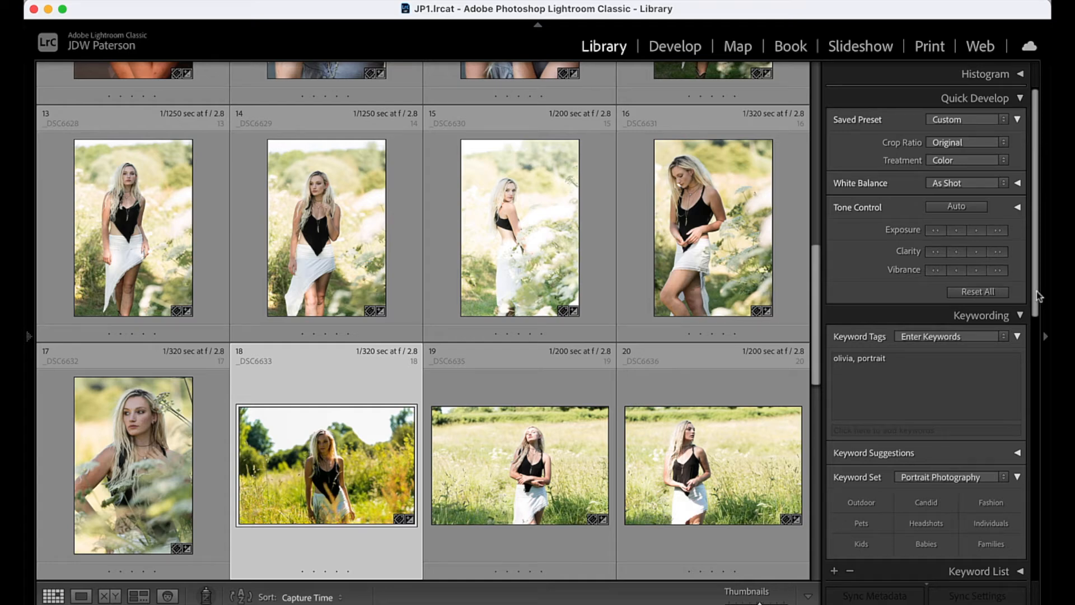
Select the eleven studio photos, _DSC6616 to _DSC6626, and add the Fashion and Headshots keywords from the Portrait Photography keyword set
scroll(1037, 296, down, 5)
scroll(1034, 286, up, 5)
drag(816, 279, 795, 84)
click(222, 175)
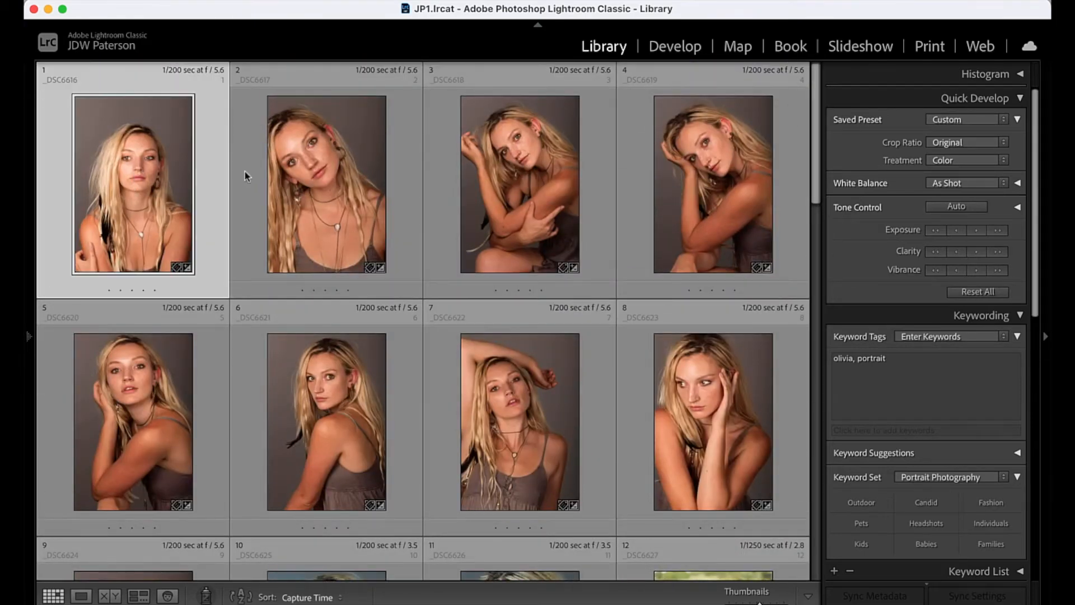
drag(816, 147, 816, 239)
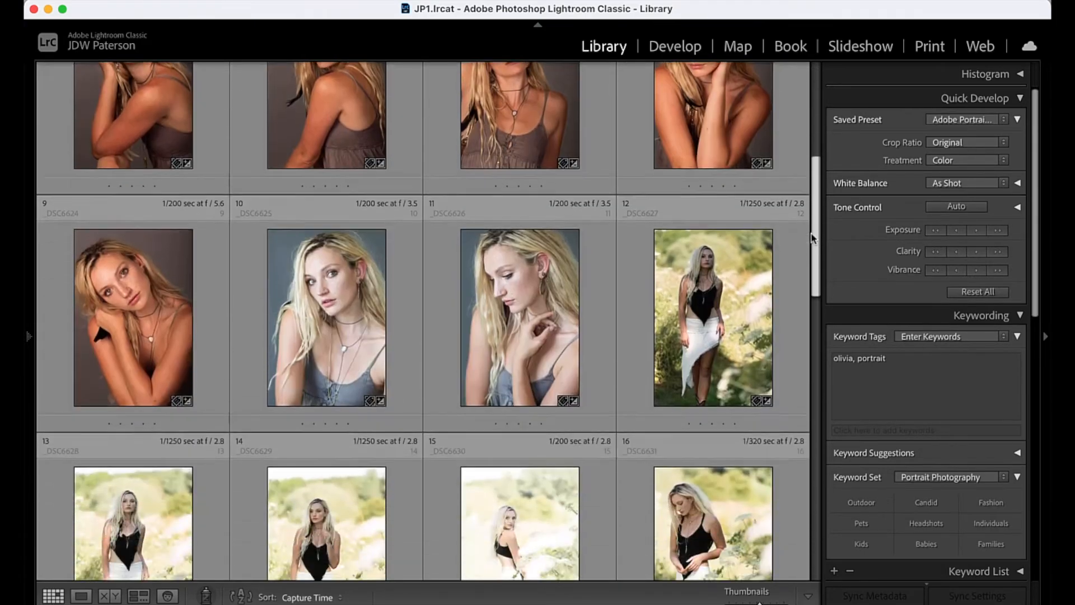
shift+click(603, 280)
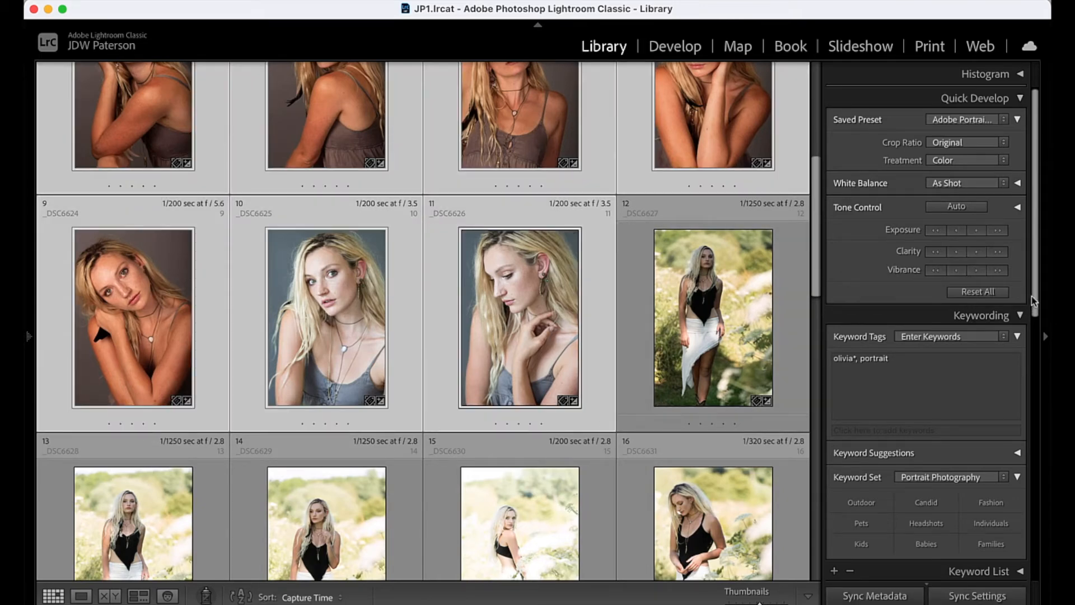
scroll(975, 314, down, 1)
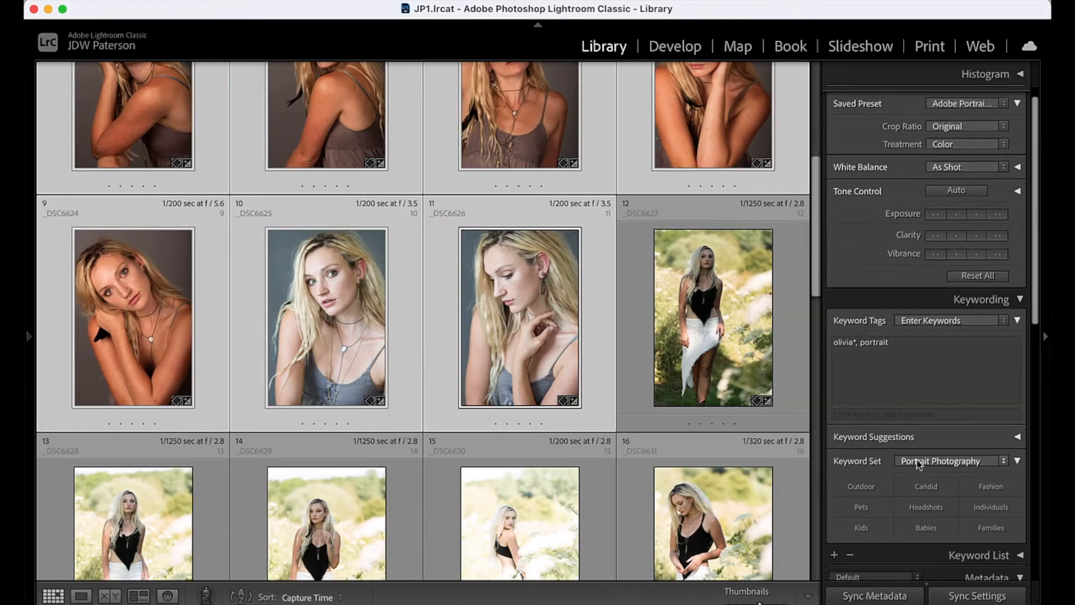
click(960, 462)
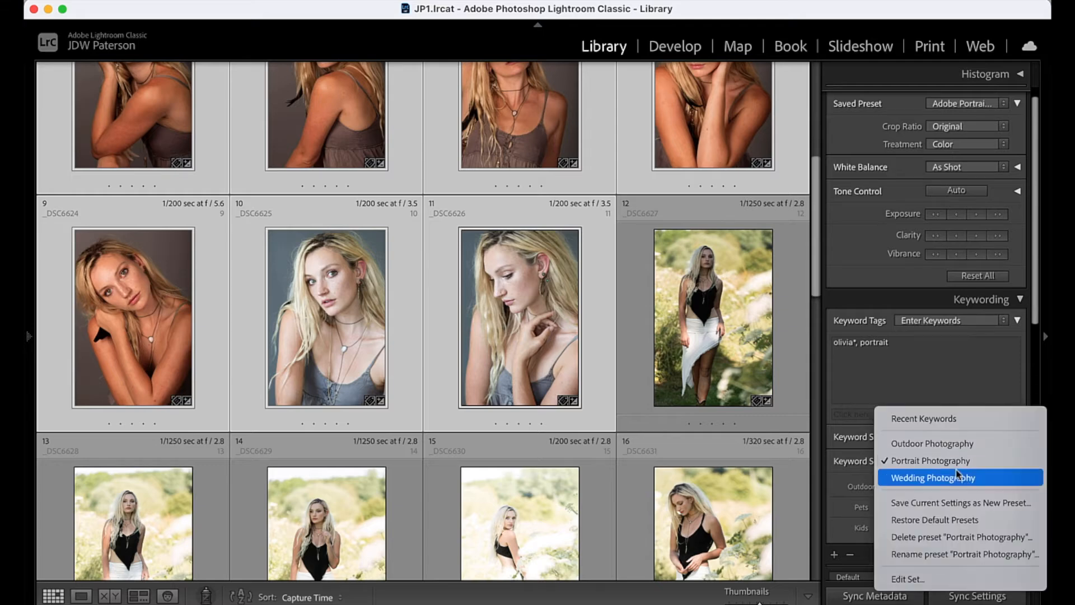
click(983, 467)
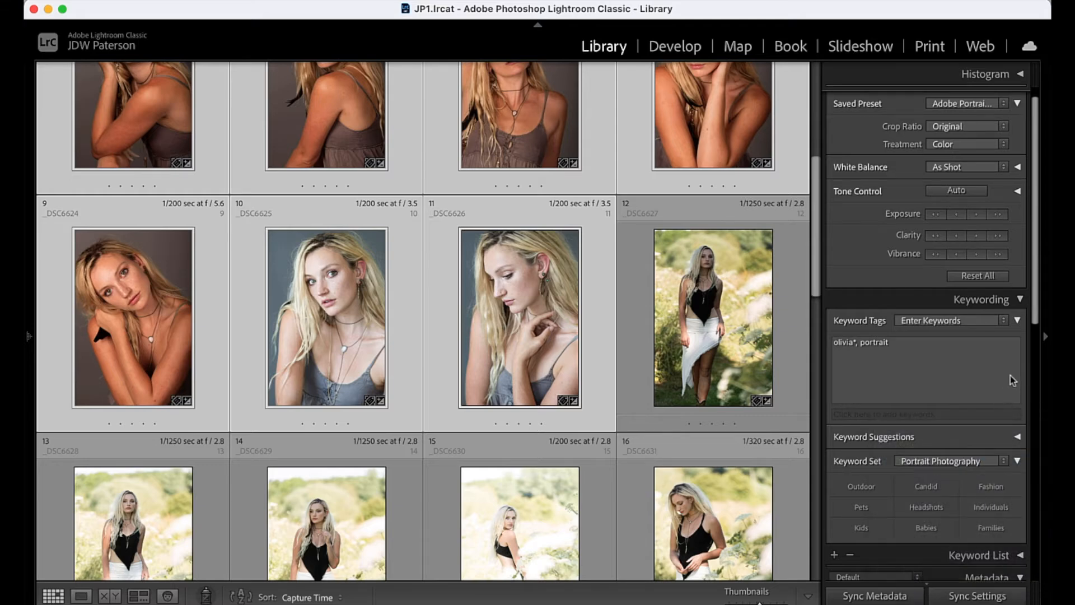
drag(1036, 312, 1038, 347)
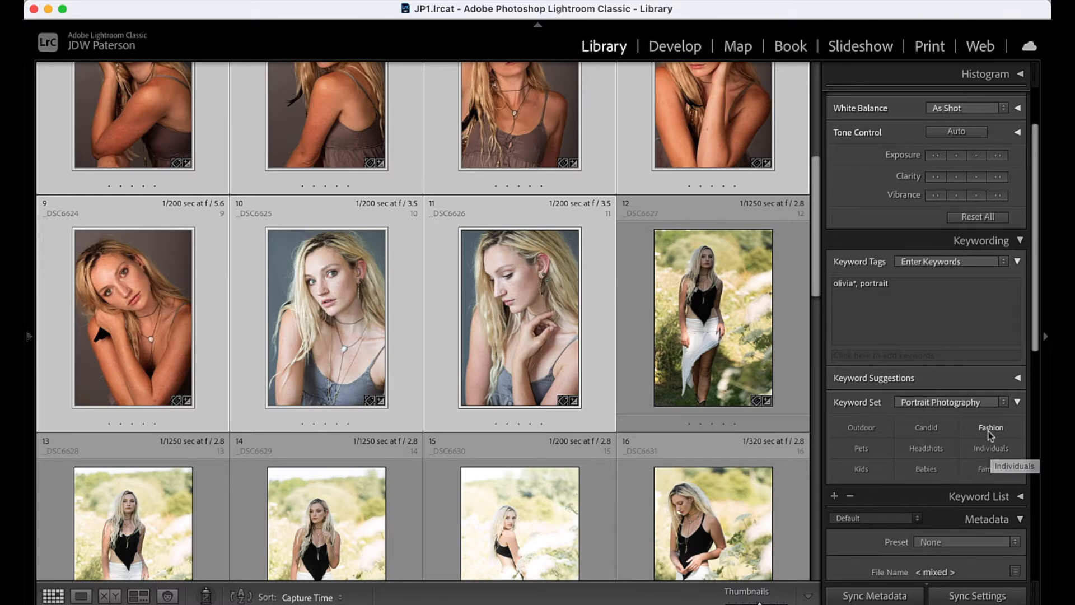
click(988, 429)
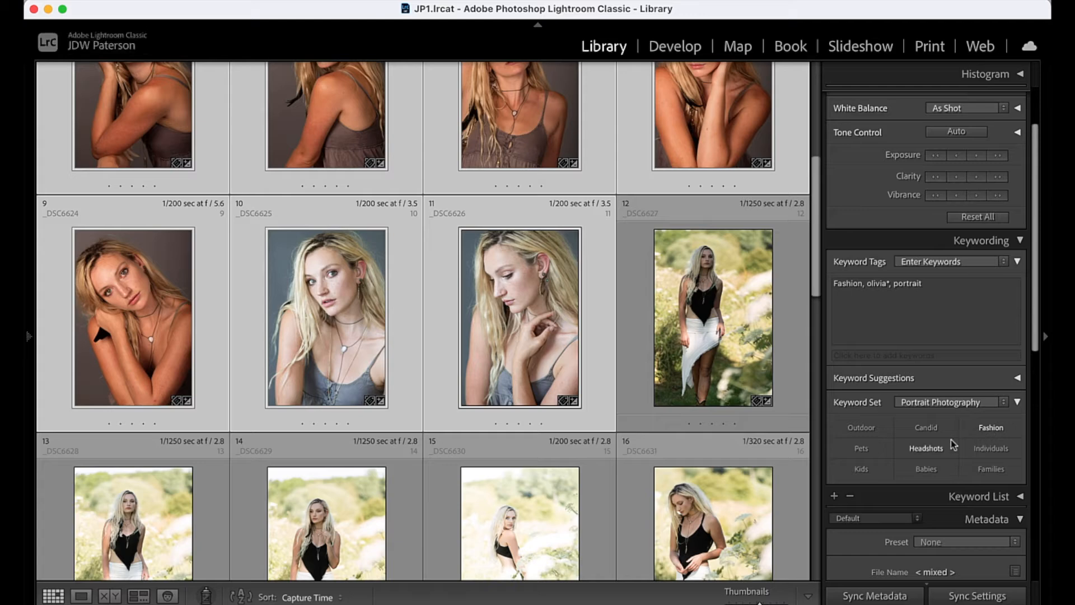
click(927, 449)
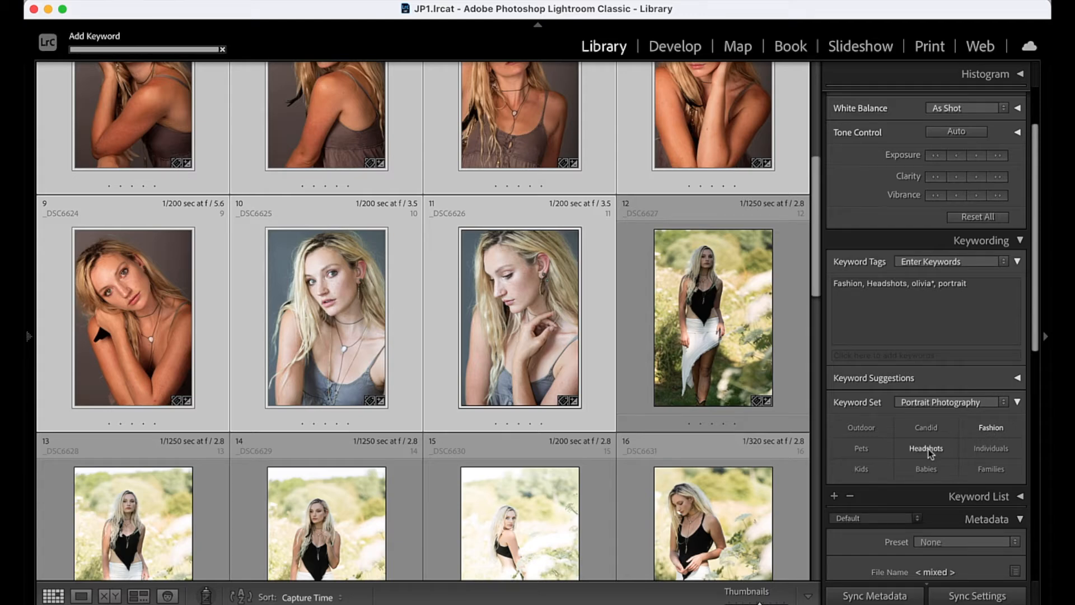
Expand the Keyword List, show only photos tagged Headshots, and briefly display the Library Filter bar
scroll(1028, 395, down, 4)
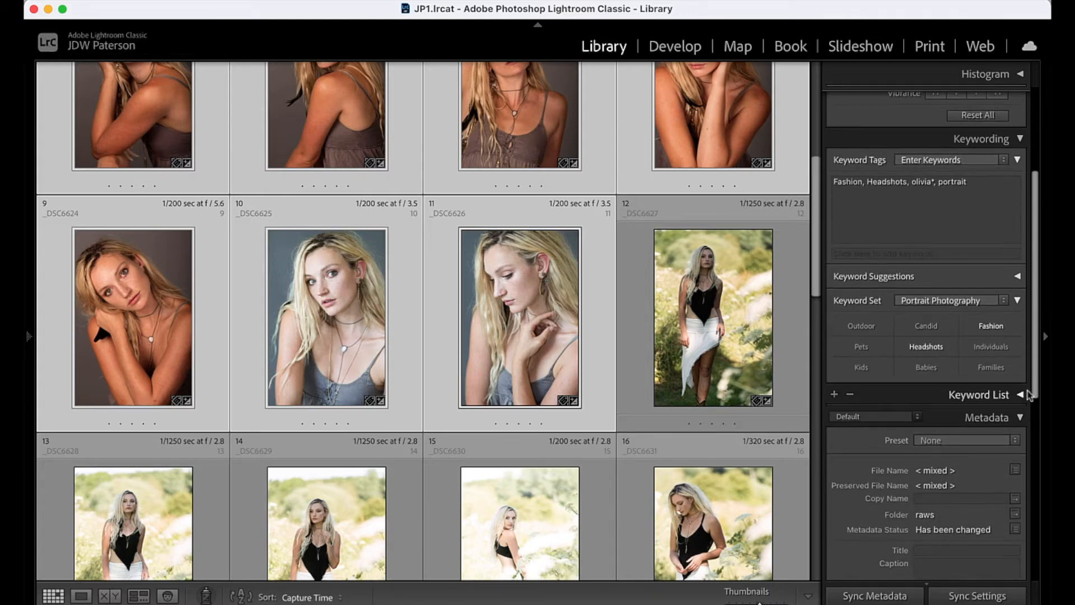
click(1020, 394)
drag(1034, 360, 1036, 409)
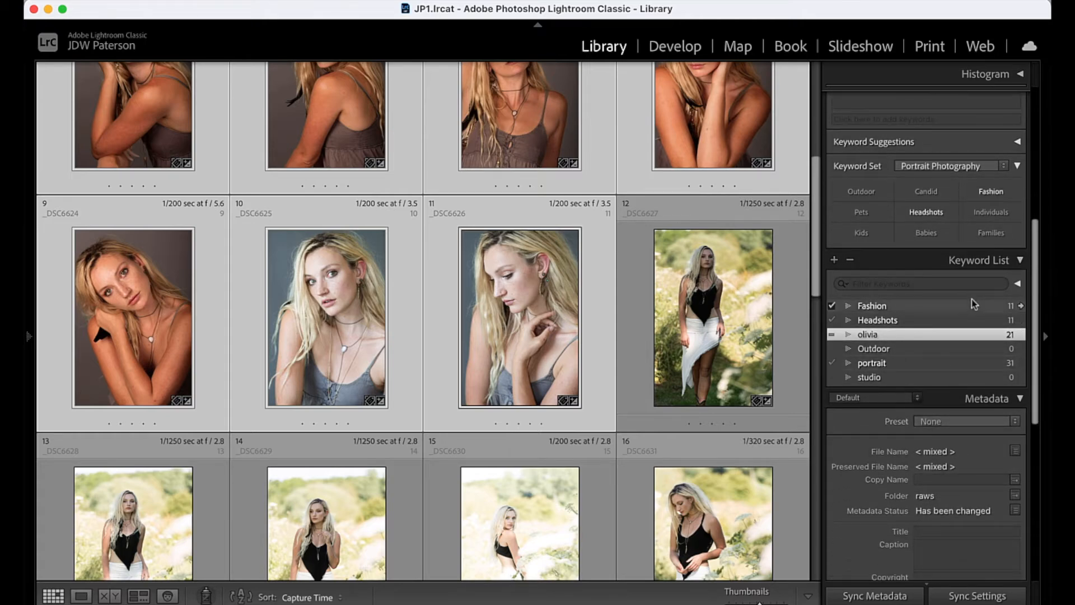
click(1021, 319)
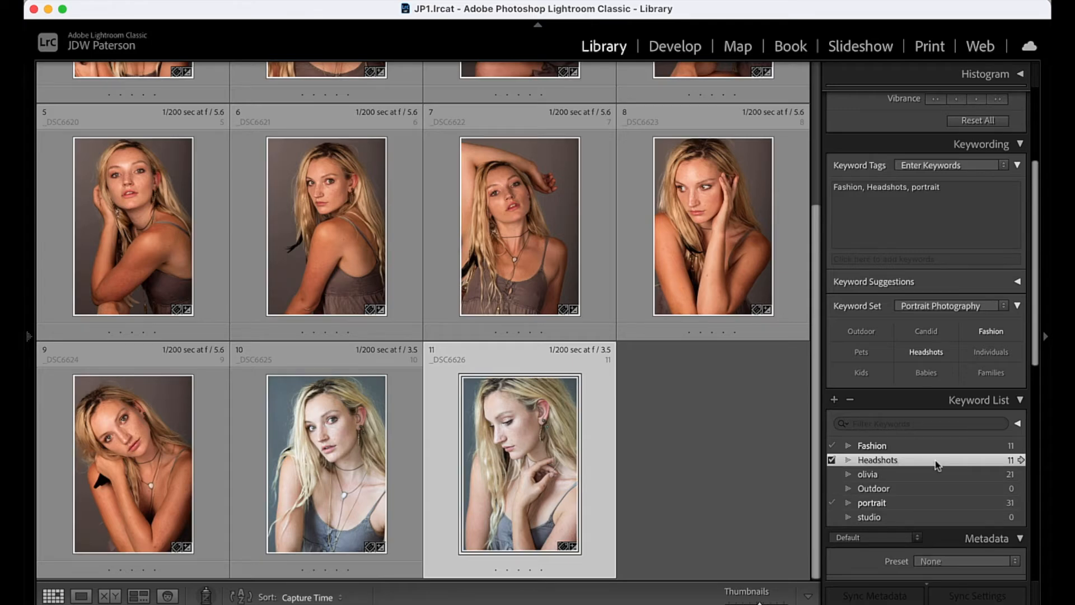
key(backslash)
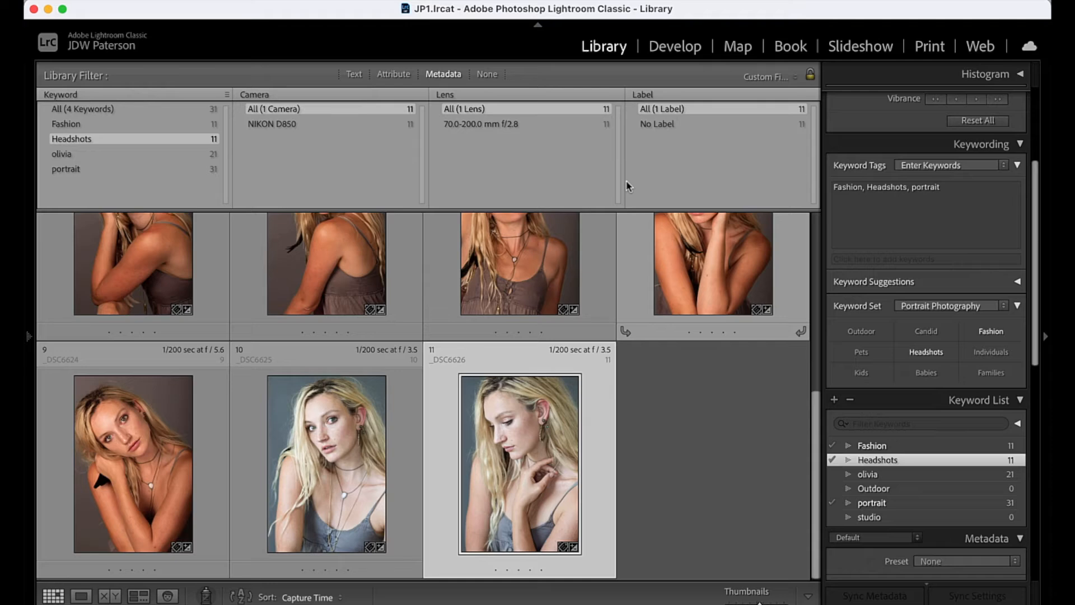
key(backslash)
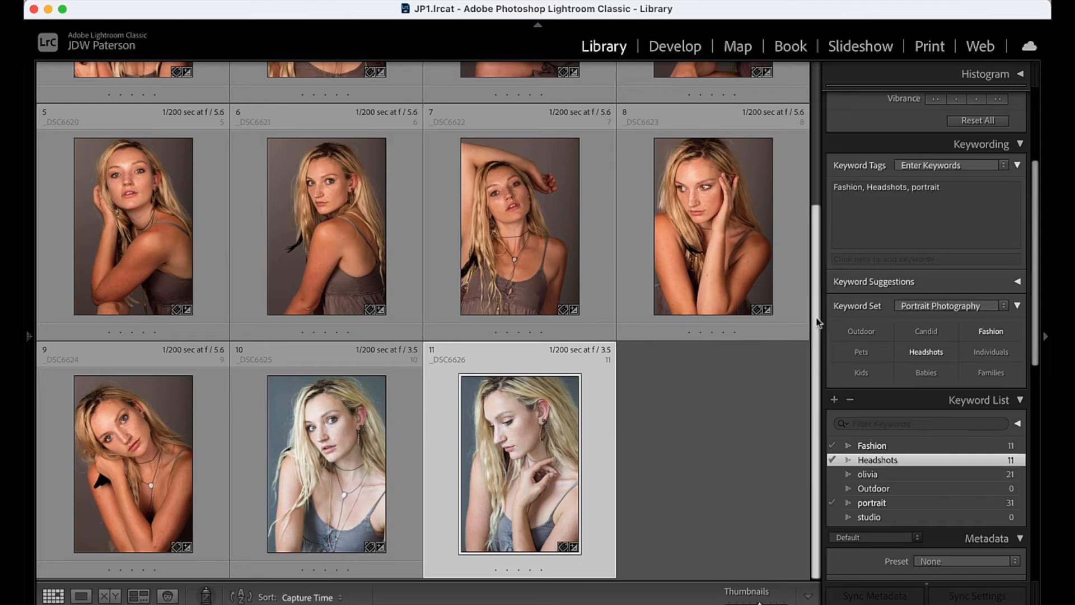
Open the first filtered photo, _DSC6616, in Loupe view
drag(818, 313, 816, 168)
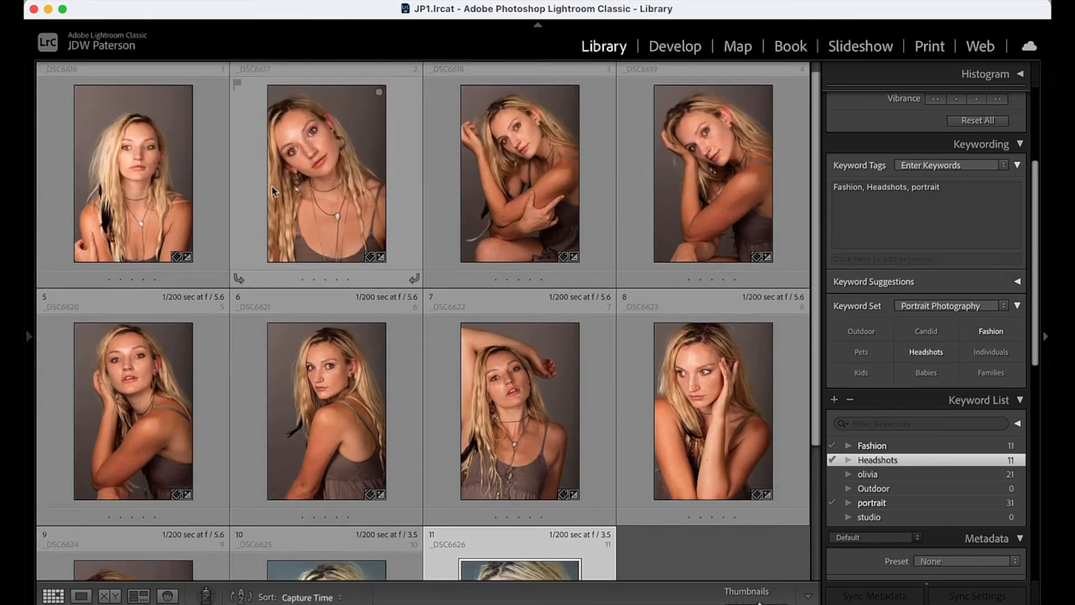
click(204, 165)
double_click(182, 147)
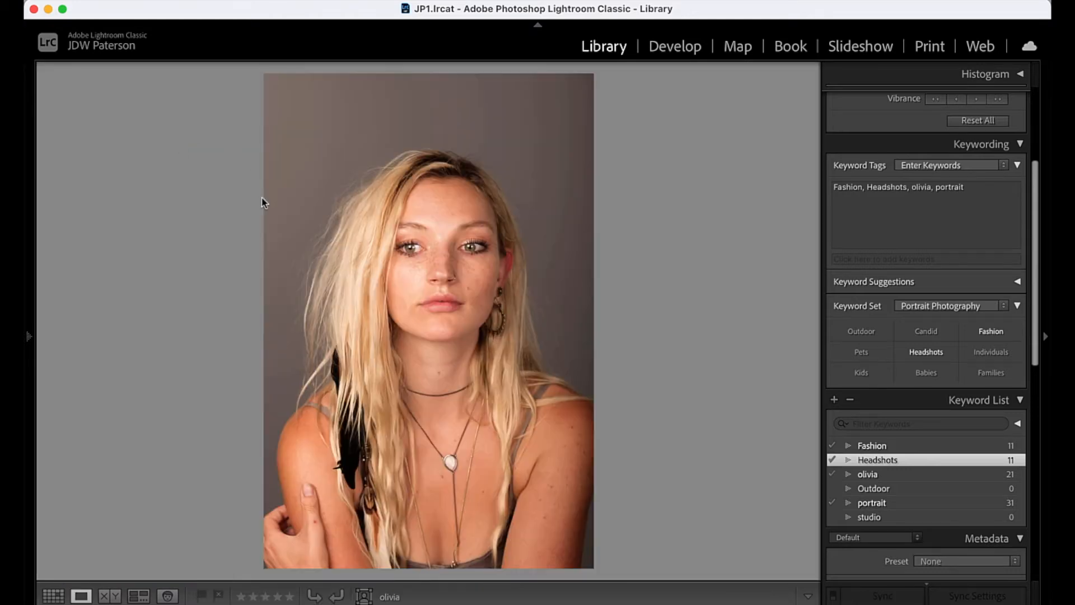
Browse to the fourth photo, _DSC6619, cycle its rating from one through five stars, and leave it at one star
key(Right)
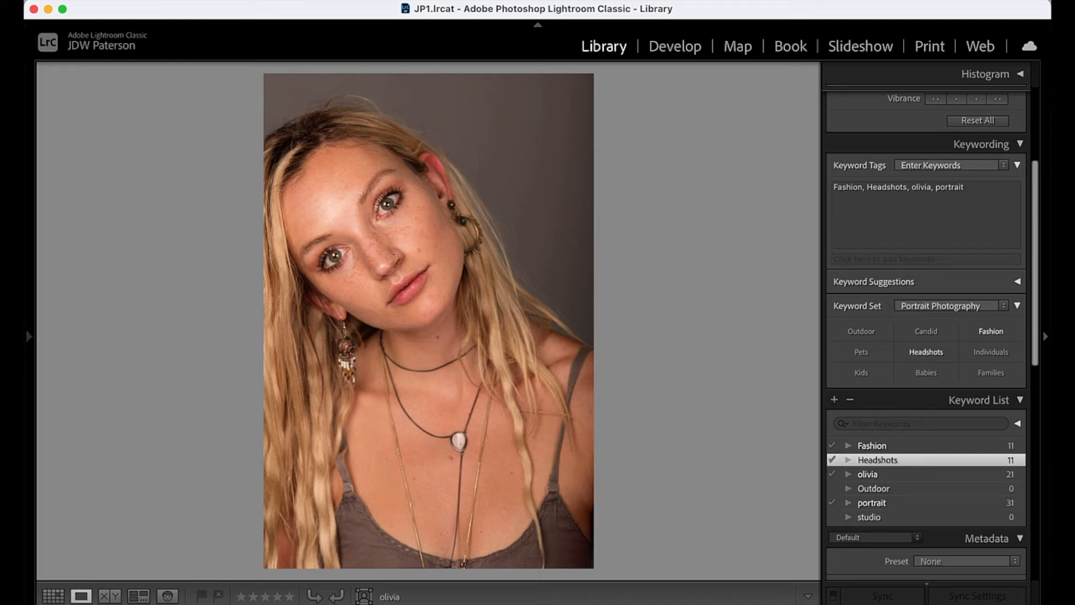
key(Right)
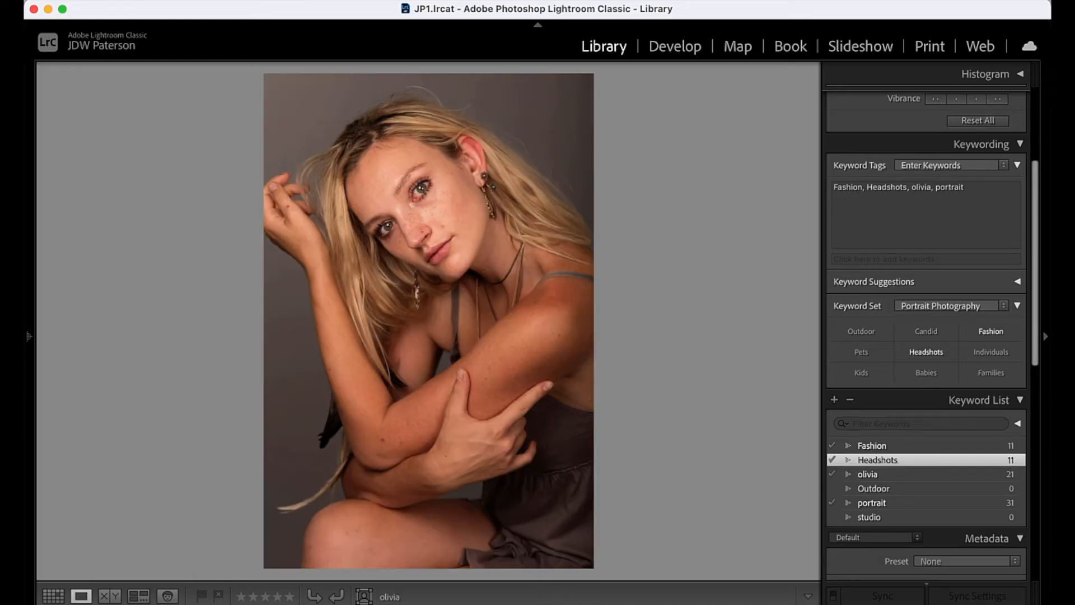
key(Right)
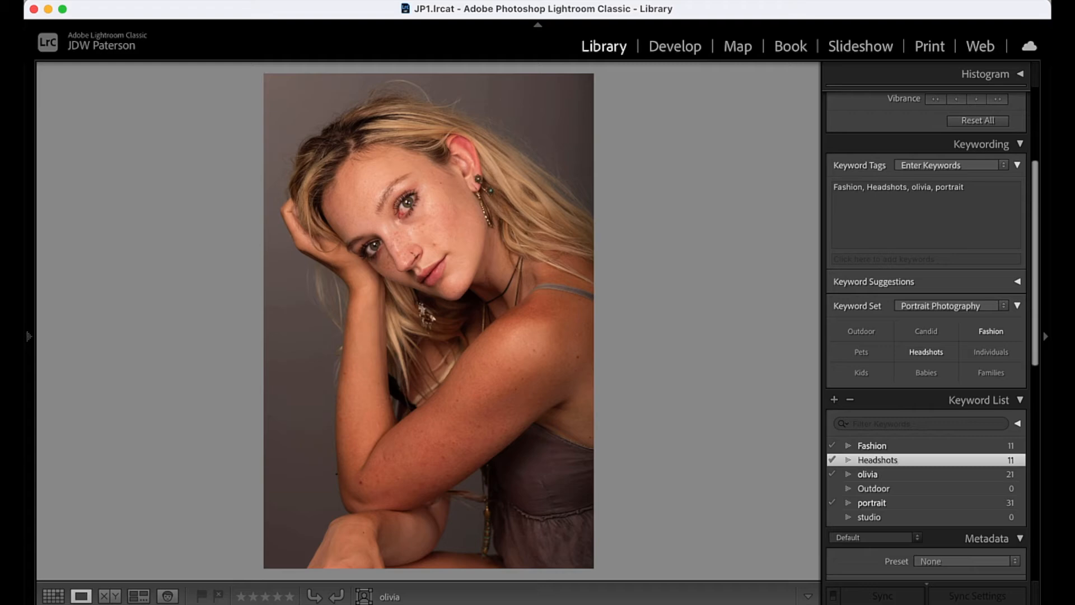
key(1)
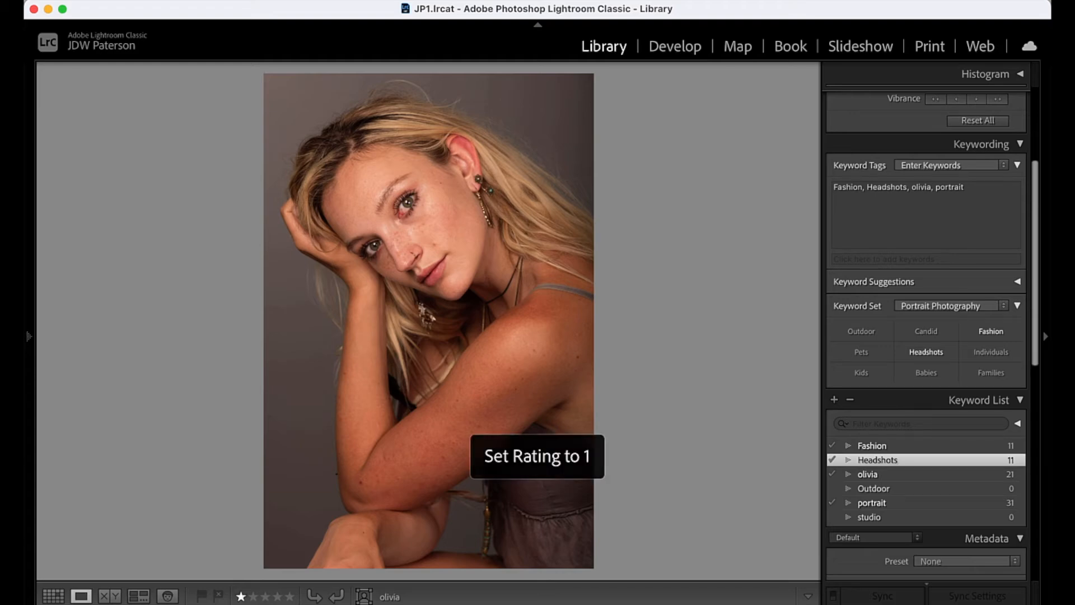
key(2)
key(3)
key(4)
key(5)
key(1)
Go through the remaining studio photos and rate _DSC6623, _DSC6624 and _DSC6626 one star
key(Right)
key(Right)
key(Right)
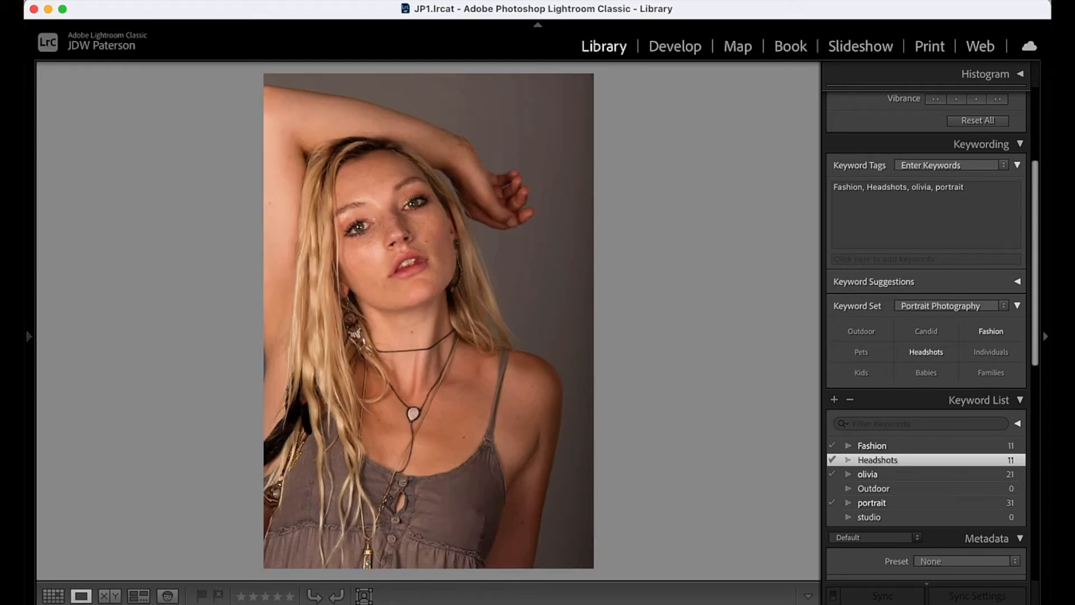
key(Right)
key(1)
key(Right)
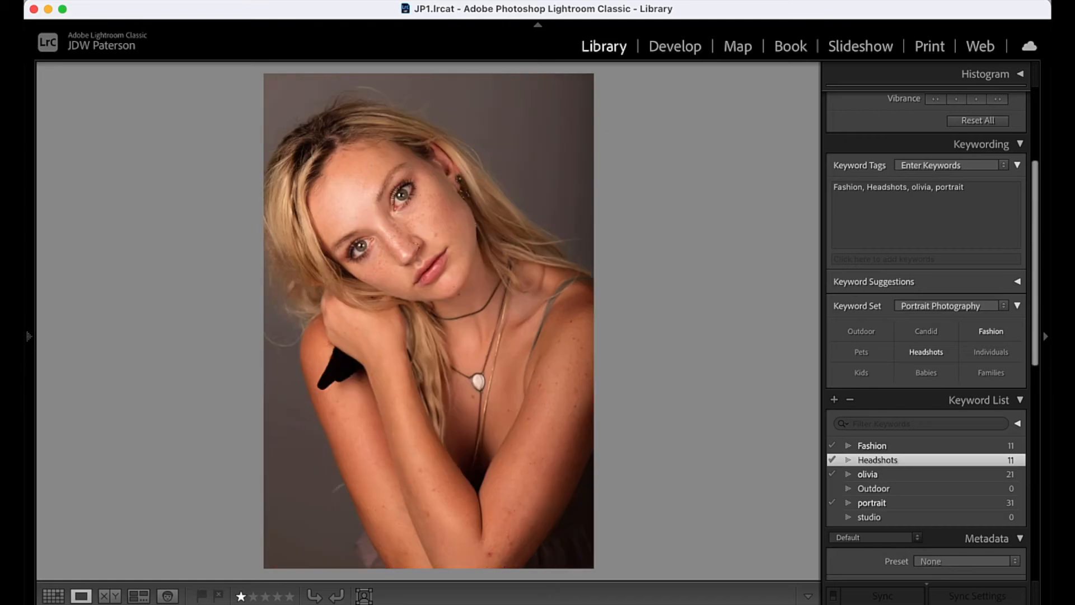
key(1)
key(Right)
key(Right)
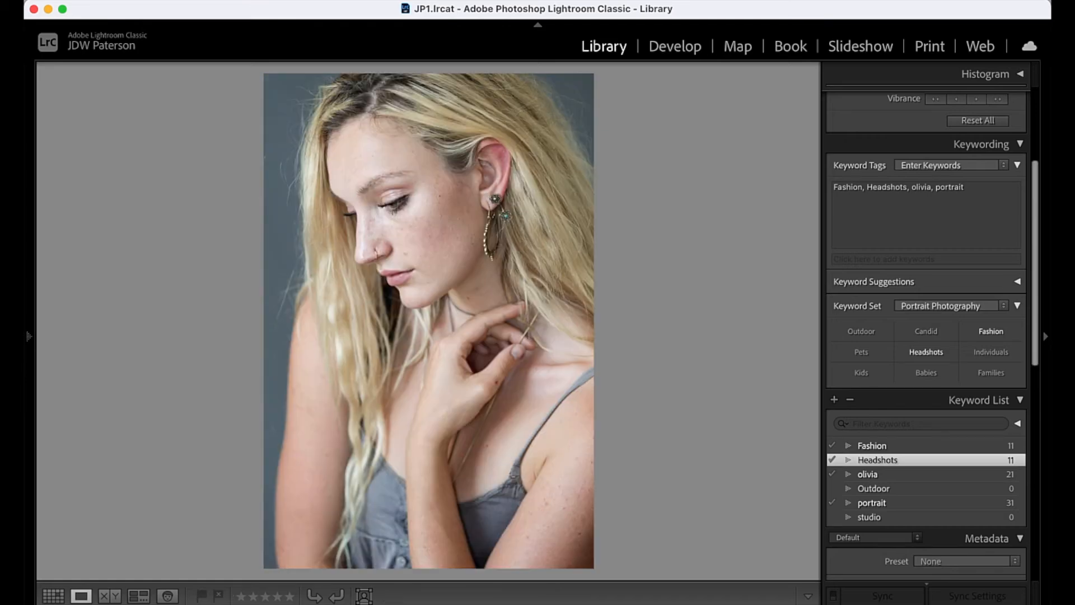
key(1)
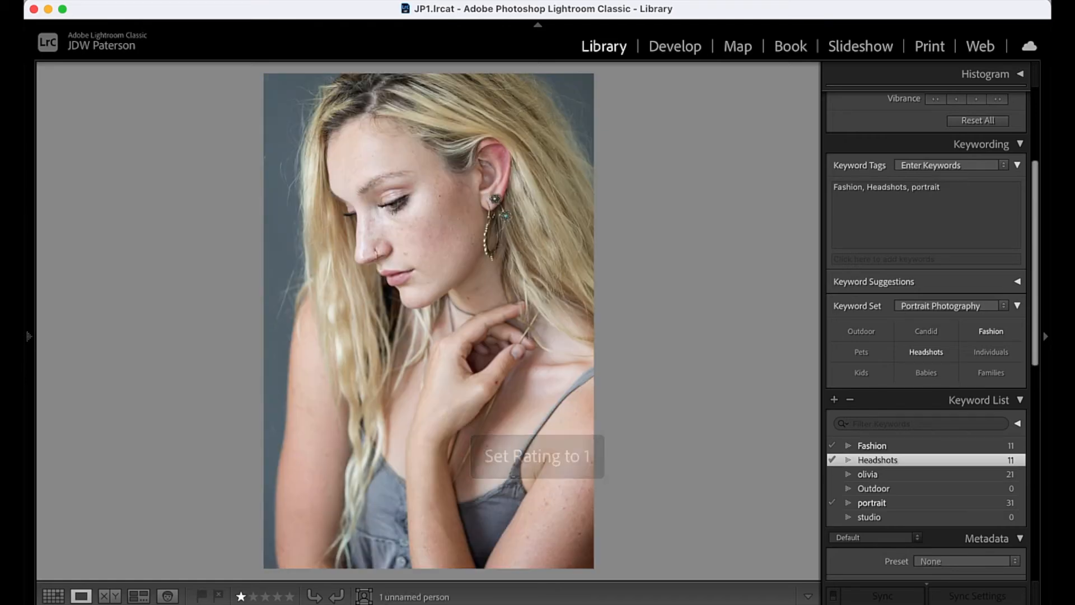
Return to the thumbnail grid and sort the filtered photos by Rating
click(54, 595)
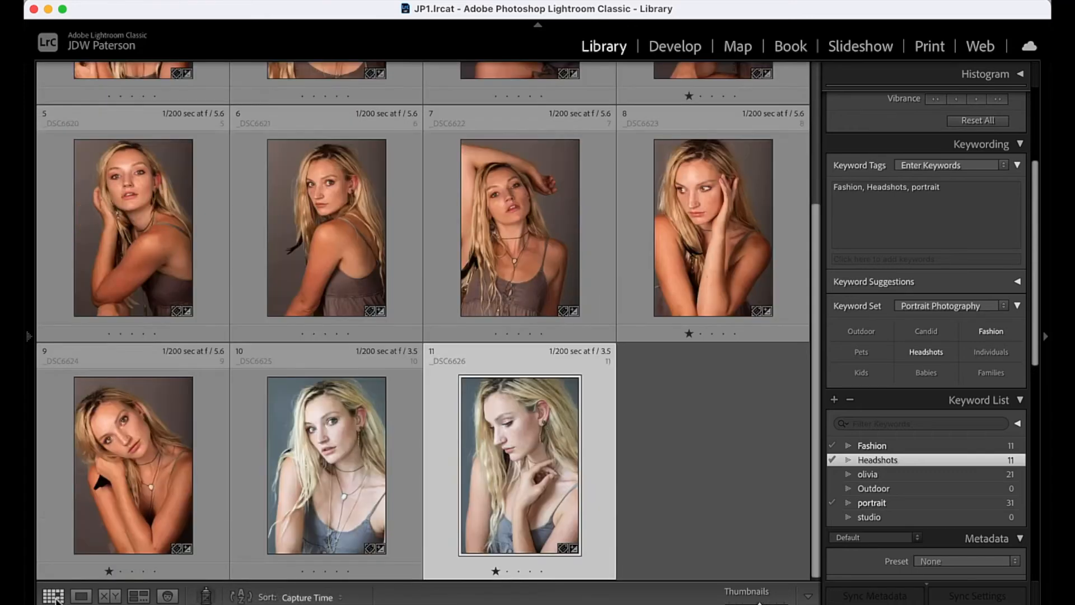
drag(816, 336, 813, 194)
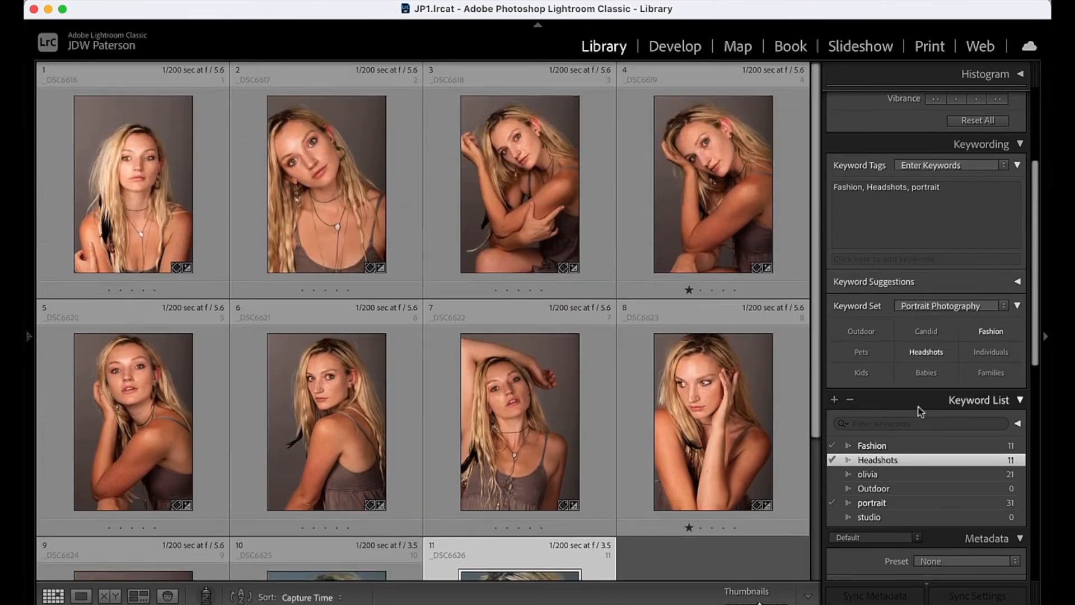
click(339, 599)
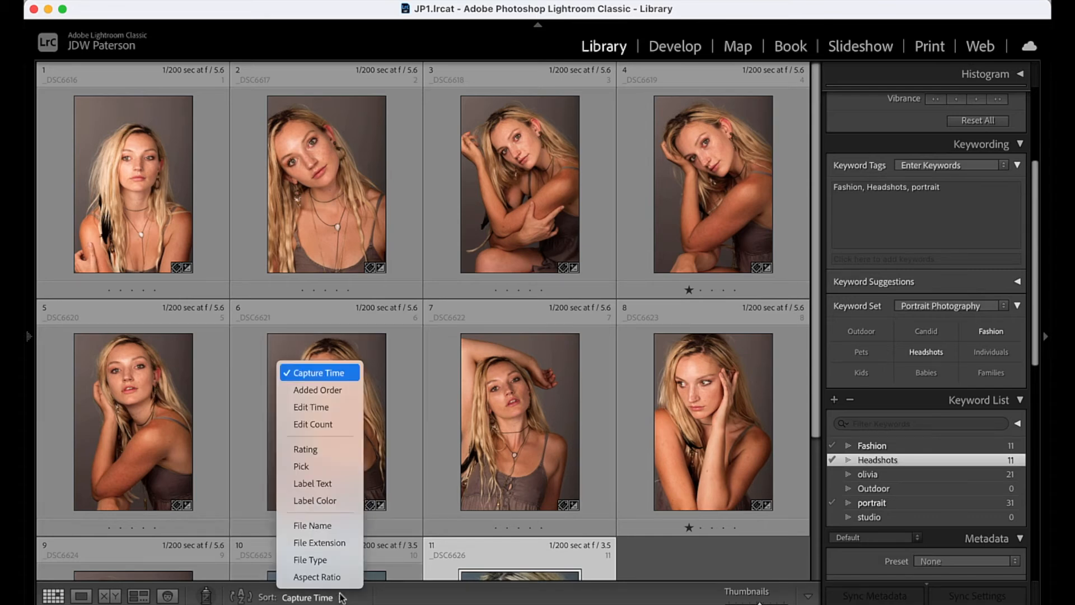
click(315, 449)
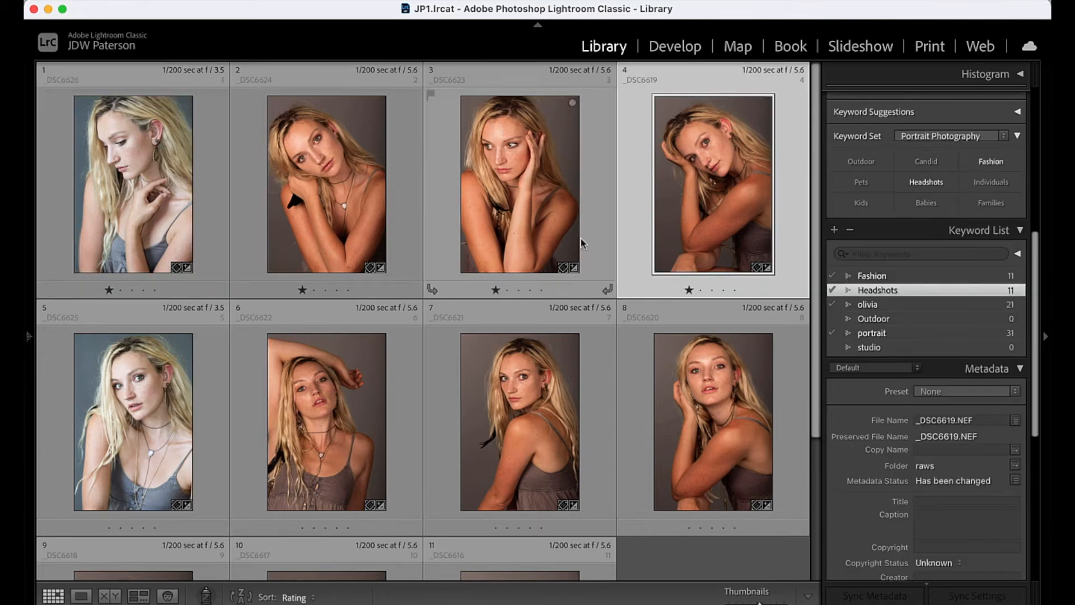
Select the four one-star photos and create a collection named "best portraits" that includes the selected photos
shift+click(220, 133)
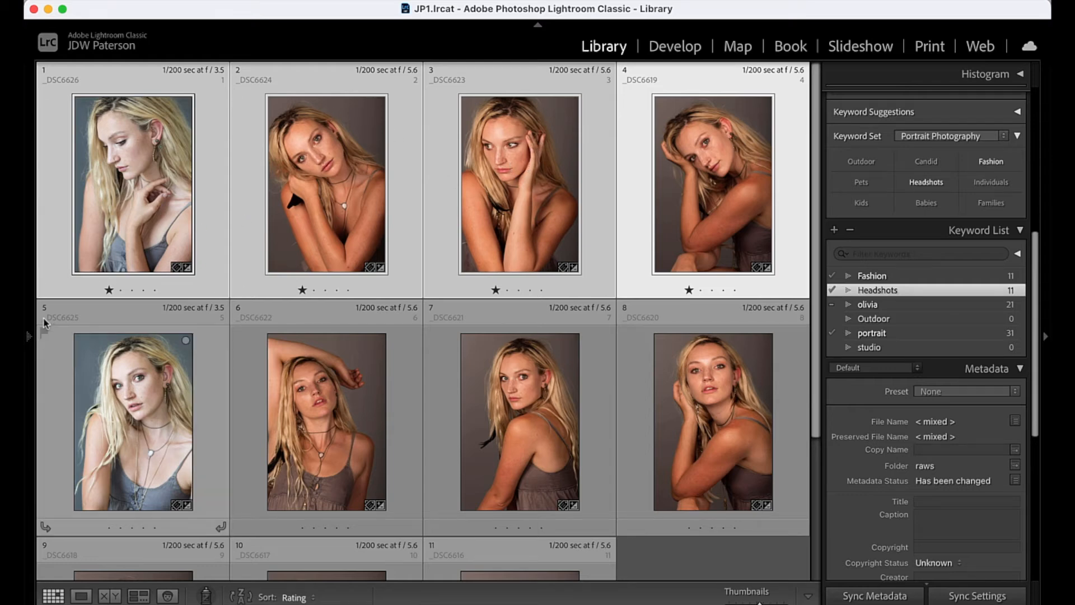
click(30, 337)
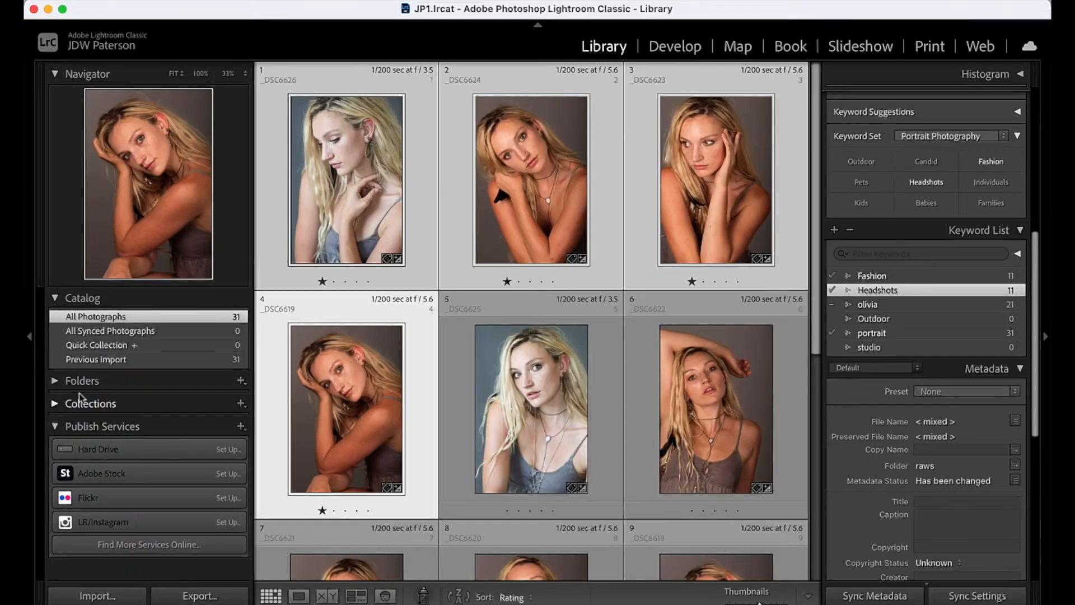
click(240, 405)
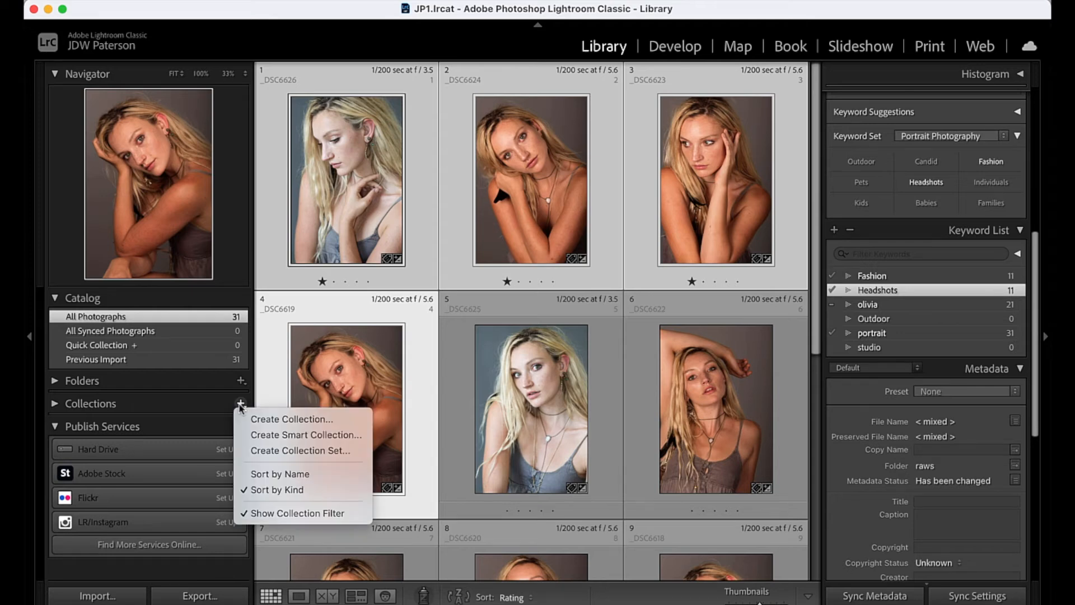
click(300, 421)
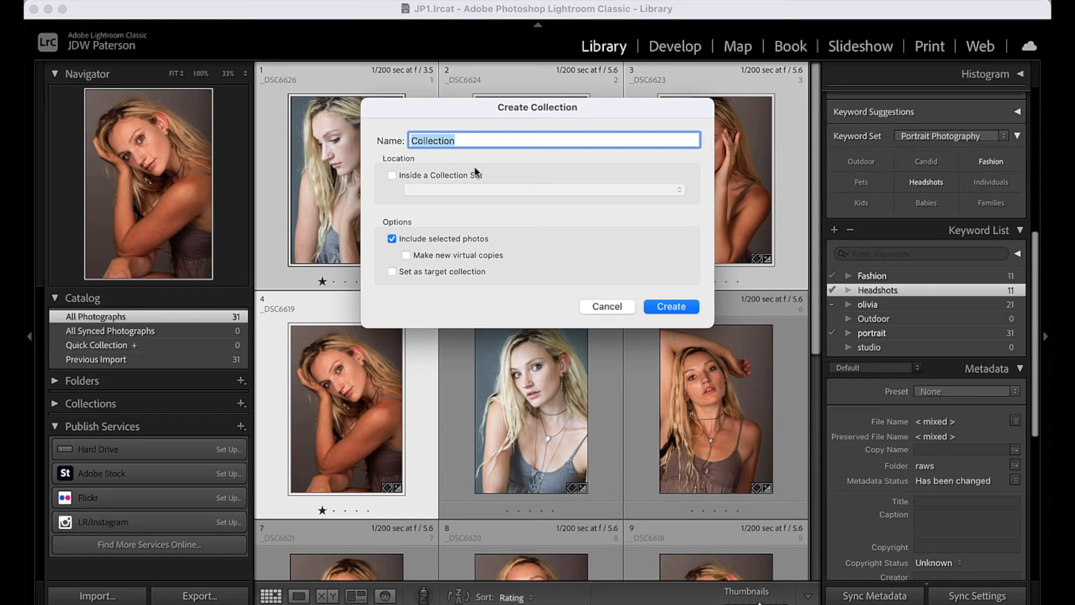
text(best portraits)
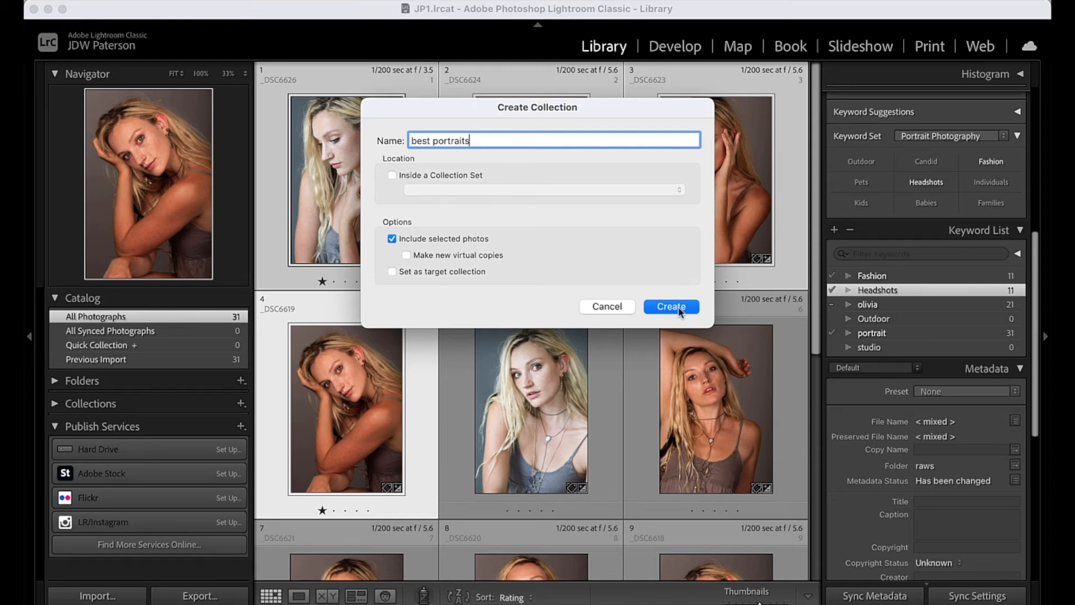
click(678, 309)
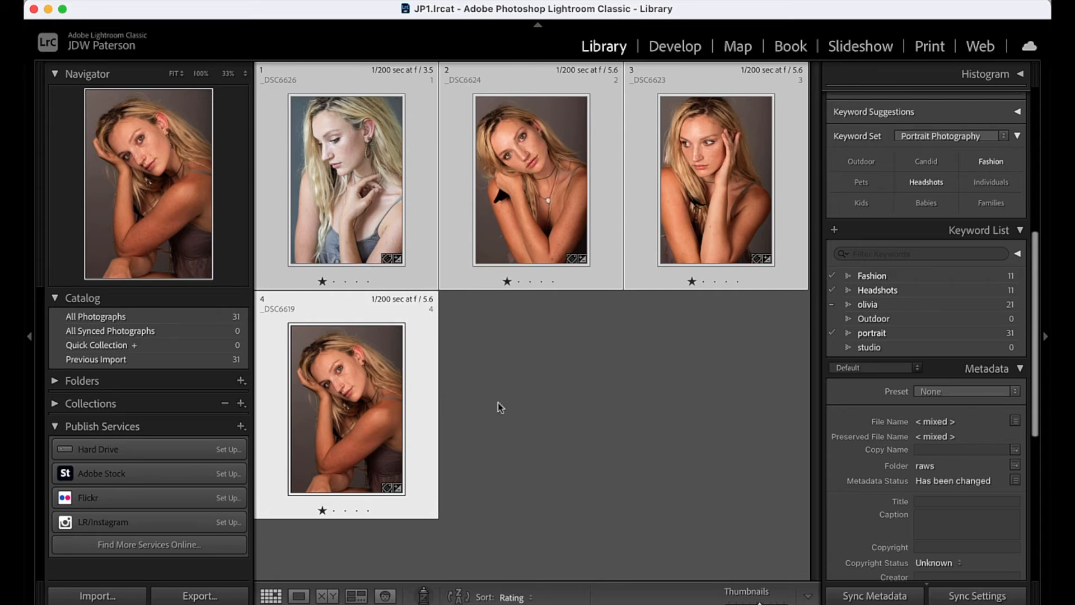
click(241, 403)
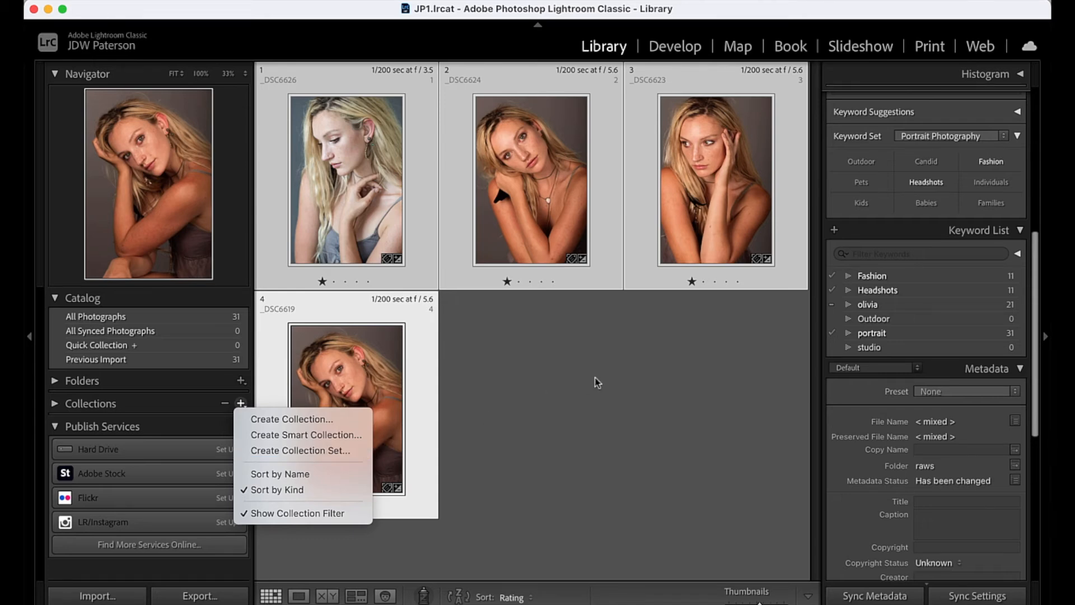
click(613, 397)
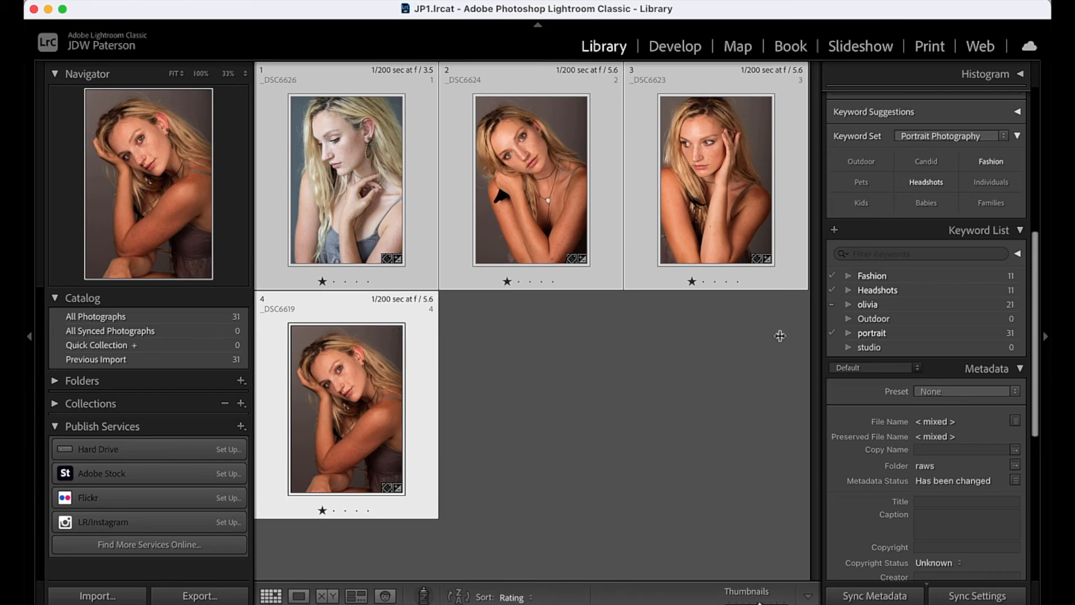
Show all photos tagged with the model's name and add _DSC6648 to the best portraits collection
click(1020, 304)
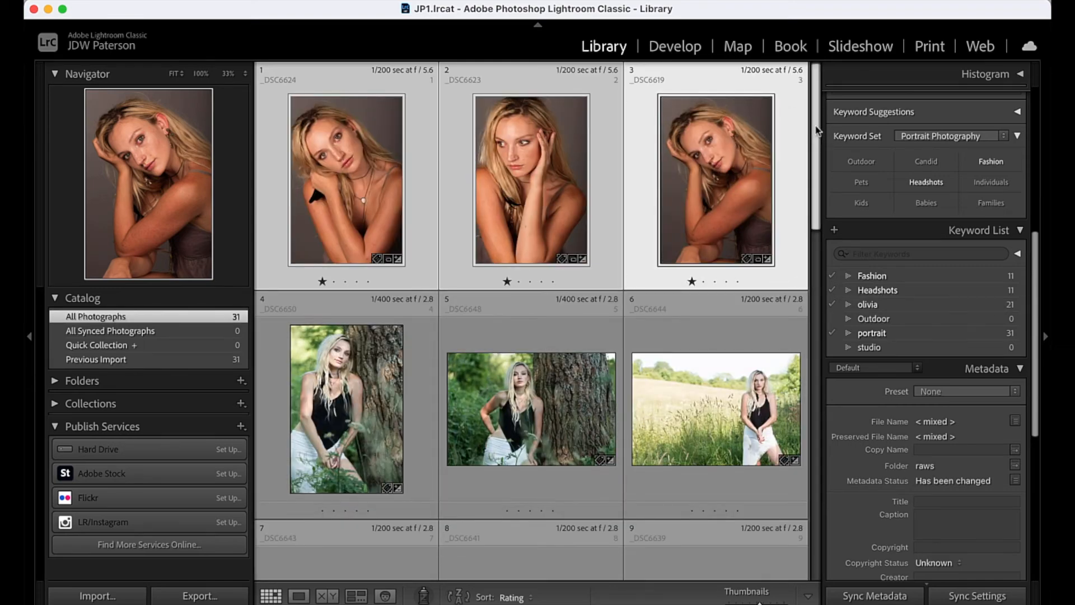
drag(821, 138, 819, 164)
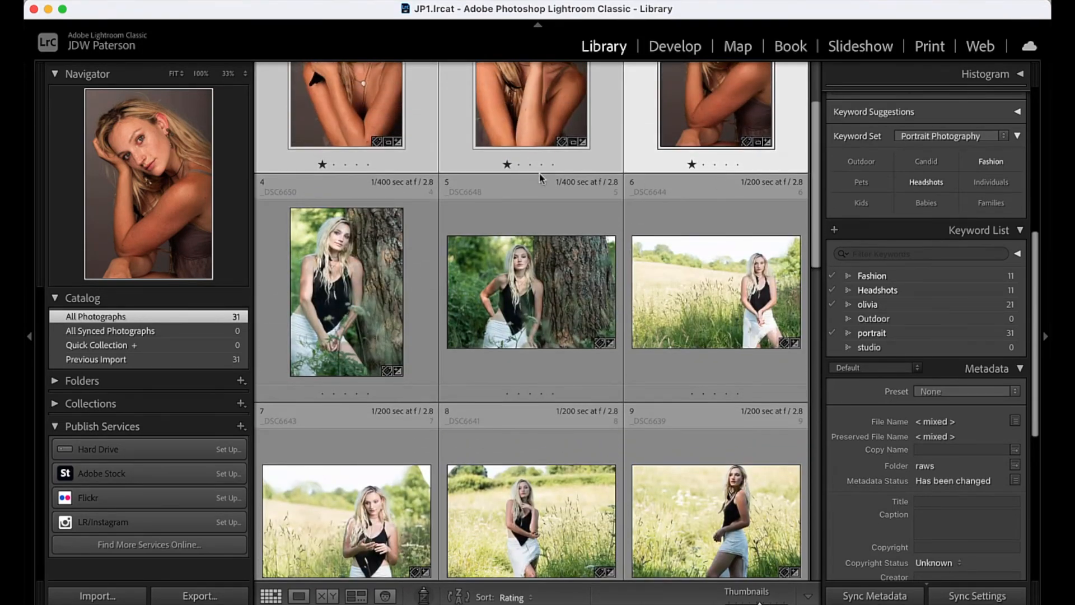
click(531, 211)
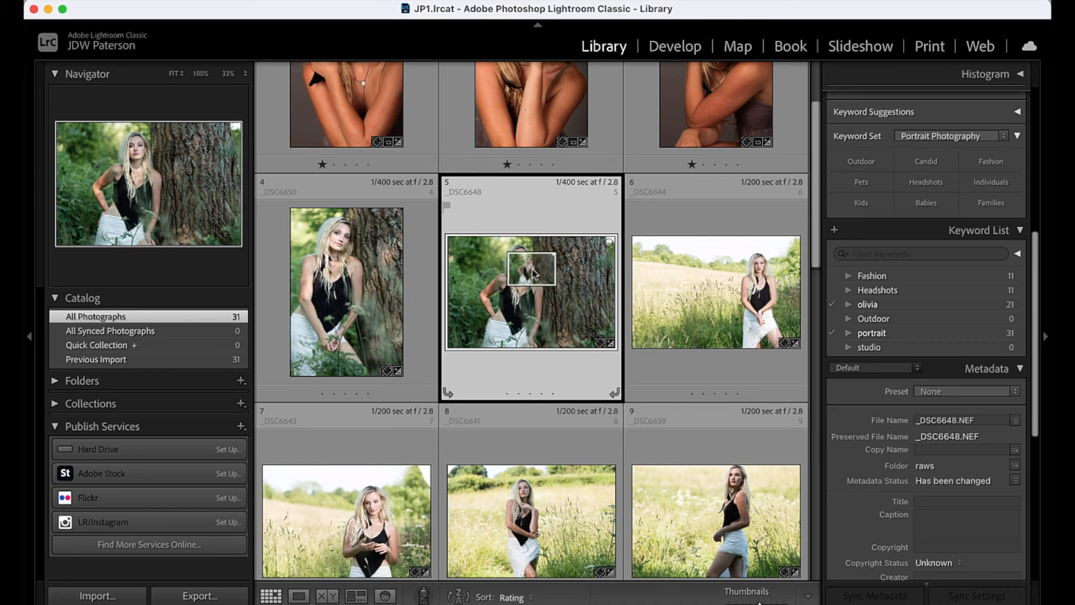
click(54, 404)
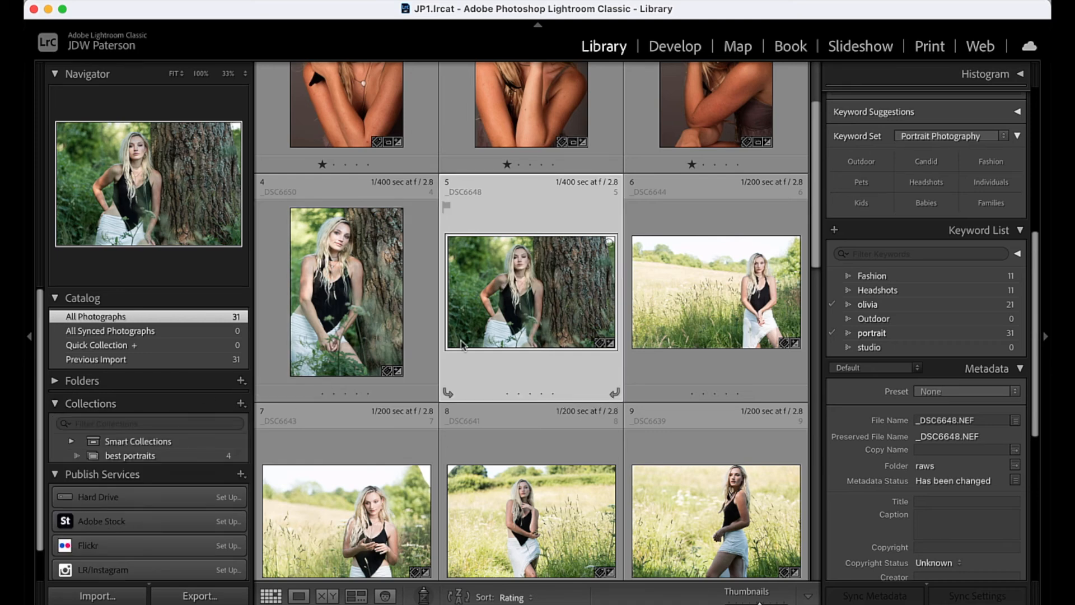
drag(511, 282, 134, 458)
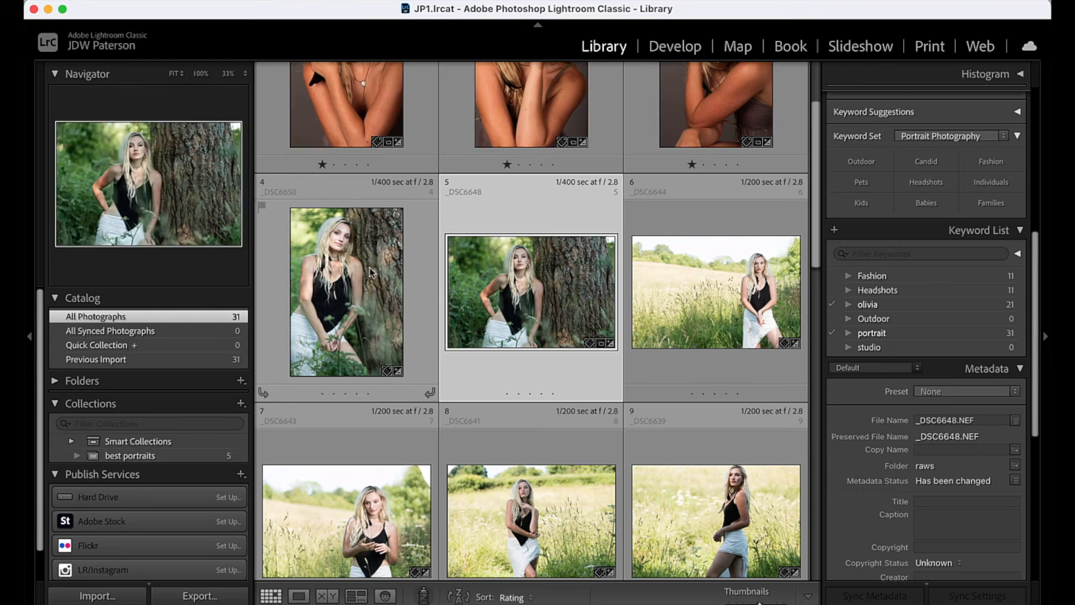
Set best portraits as the target collection and add photos _DSC6650 and _DSC6644 to it
right_click(174, 455)
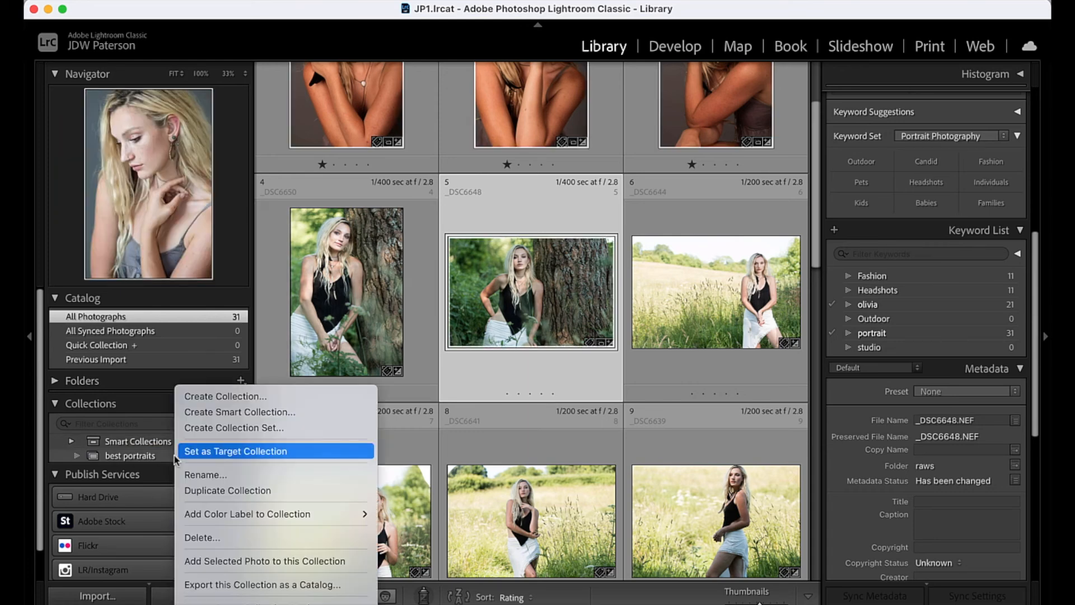
click(230, 452)
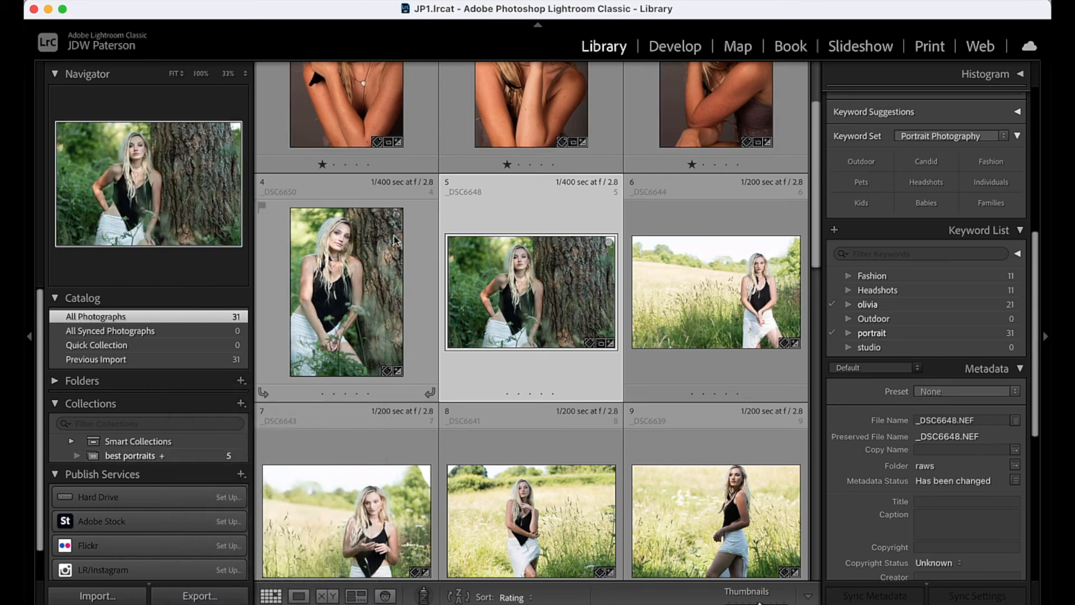
click(365, 269)
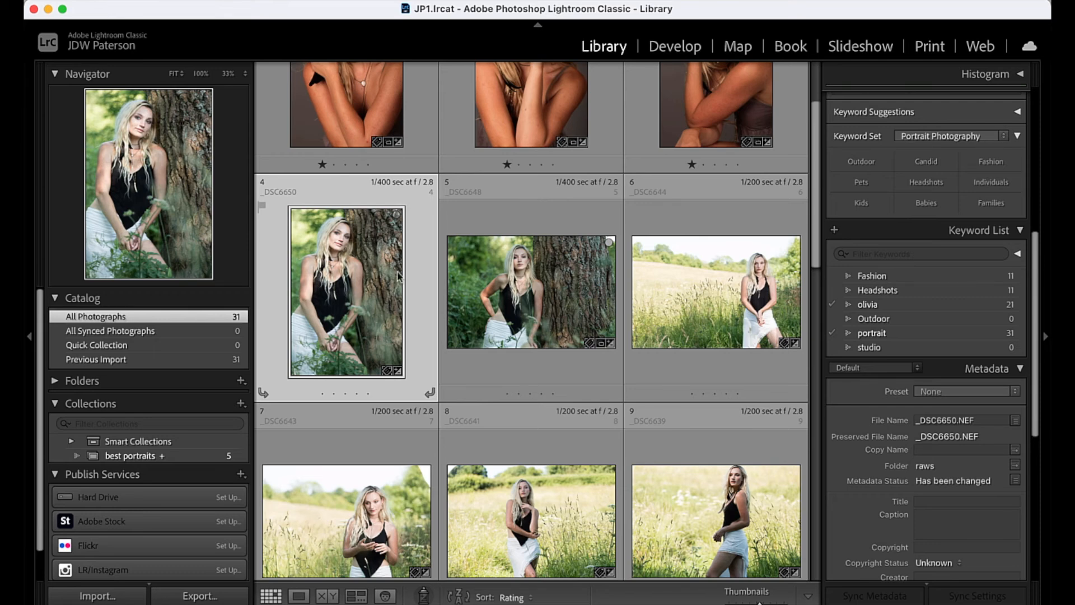
key(b)
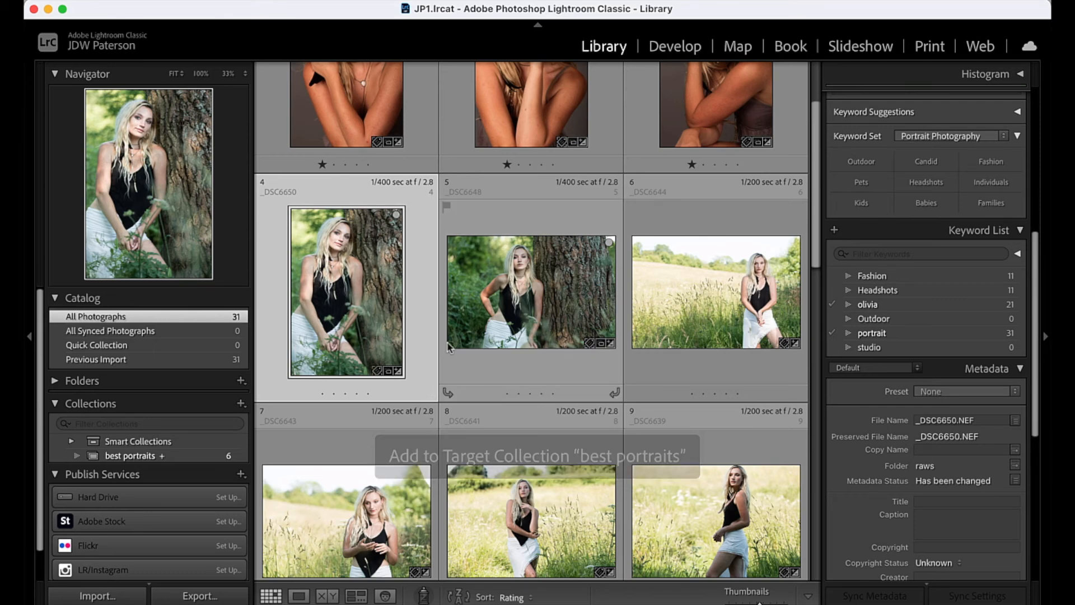
click(697, 298)
key(b)
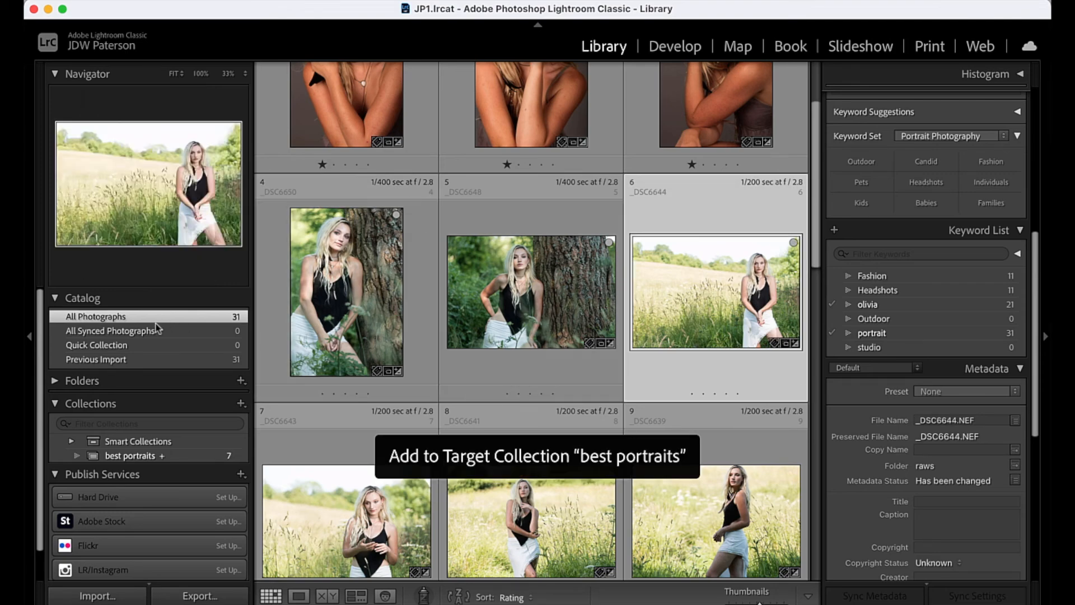
Display the contents of the best portraits collection and hide the Navigator and Collections side of the workspace
click(128, 458)
drag(815, 331, 815, 230)
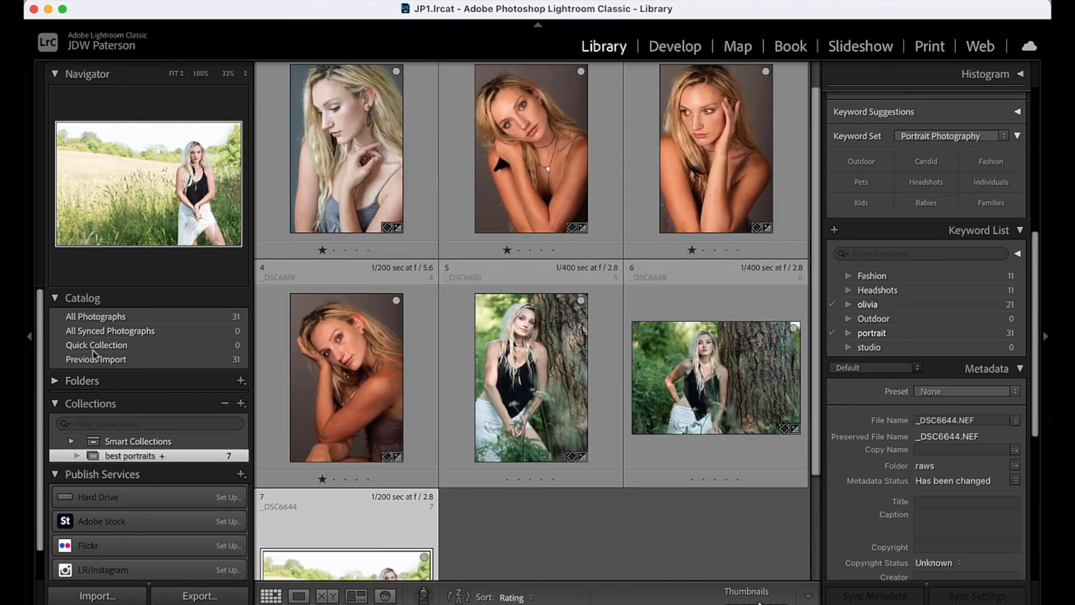
click(30, 336)
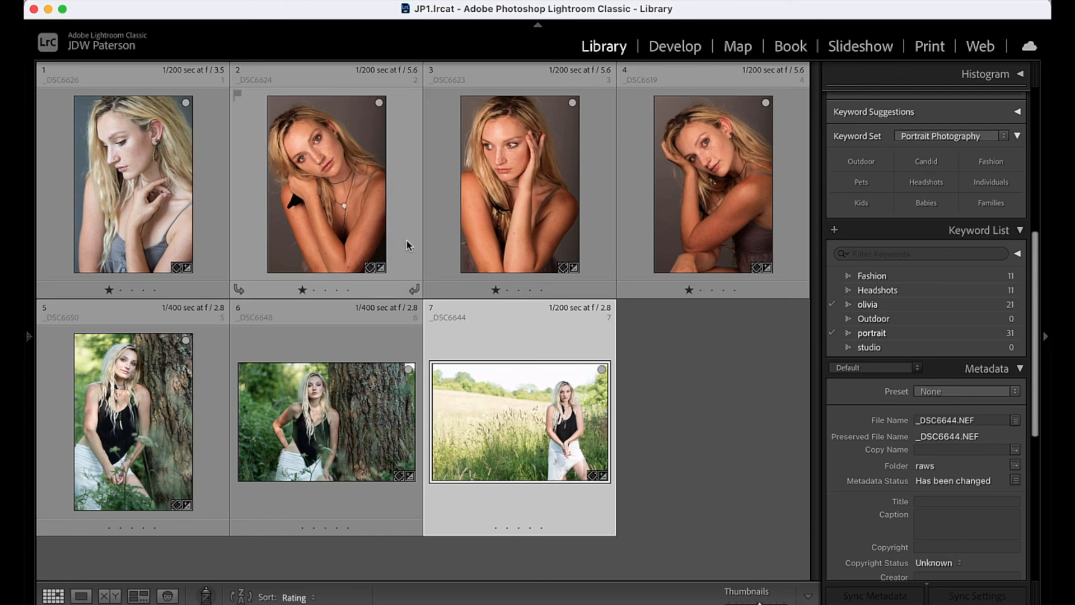
Group photos _DSC6624, _DSC6623 and _DSC6619 into a stack, and expand and collapse that stack
click(394, 206)
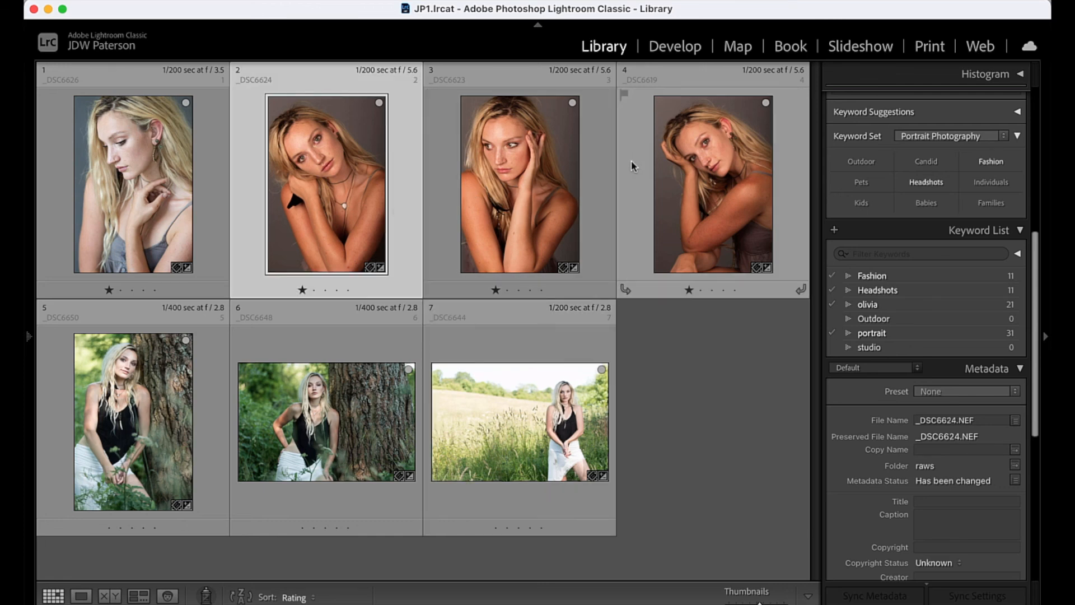
shift+click(633, 159)
right_click(628, 159)
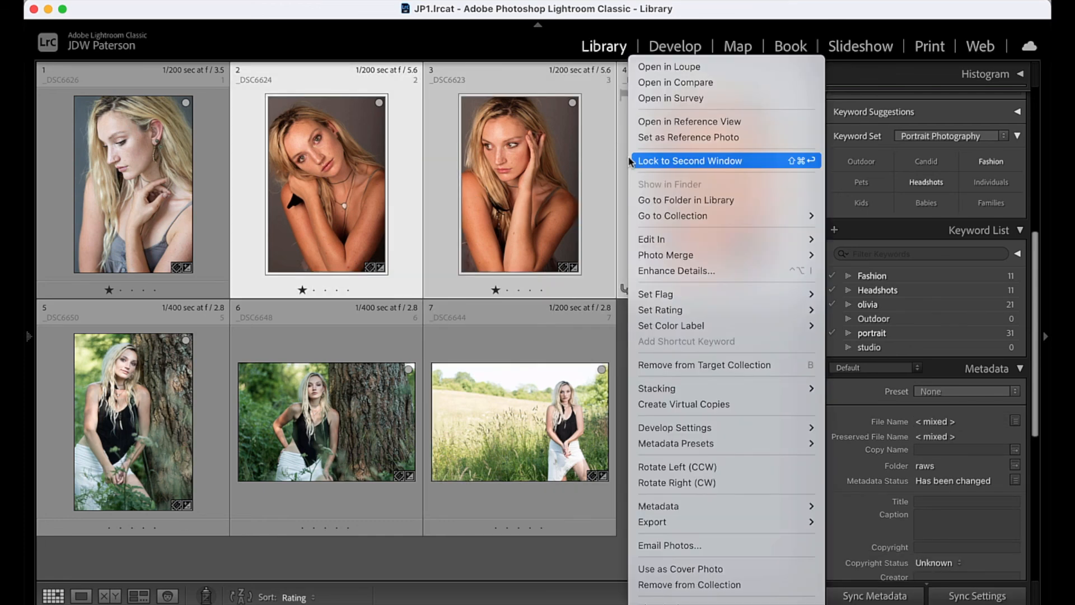
mouse_move(756, 394)
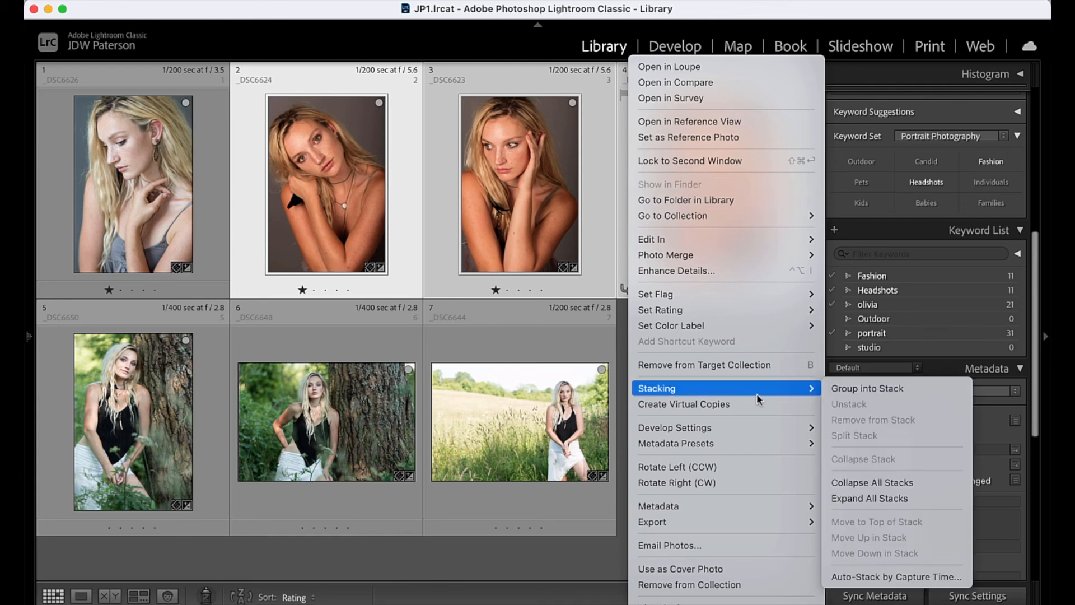
click(877, 388)
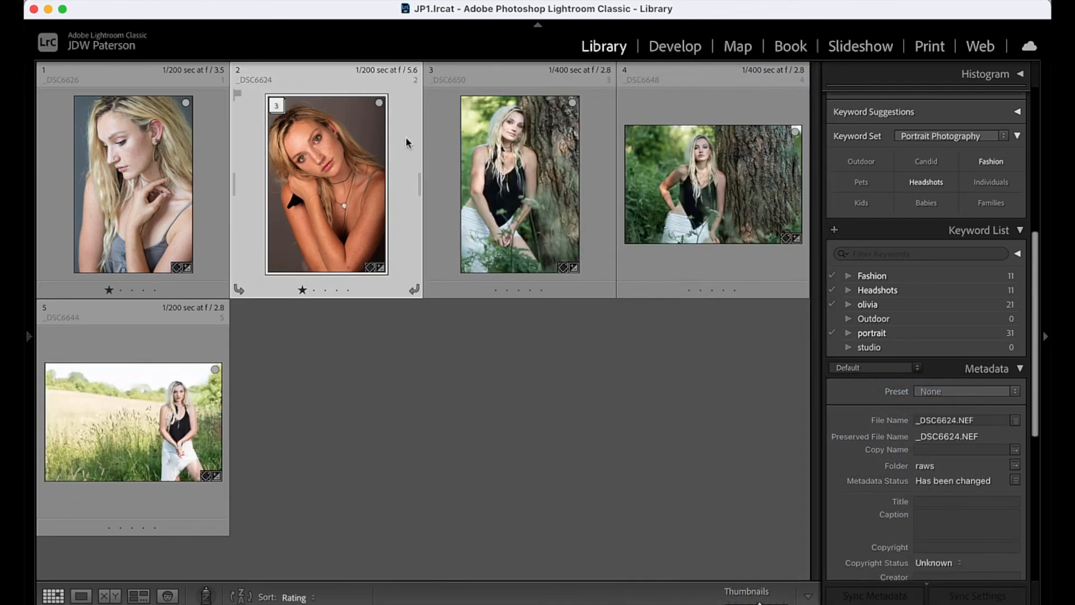
click(275, 106)
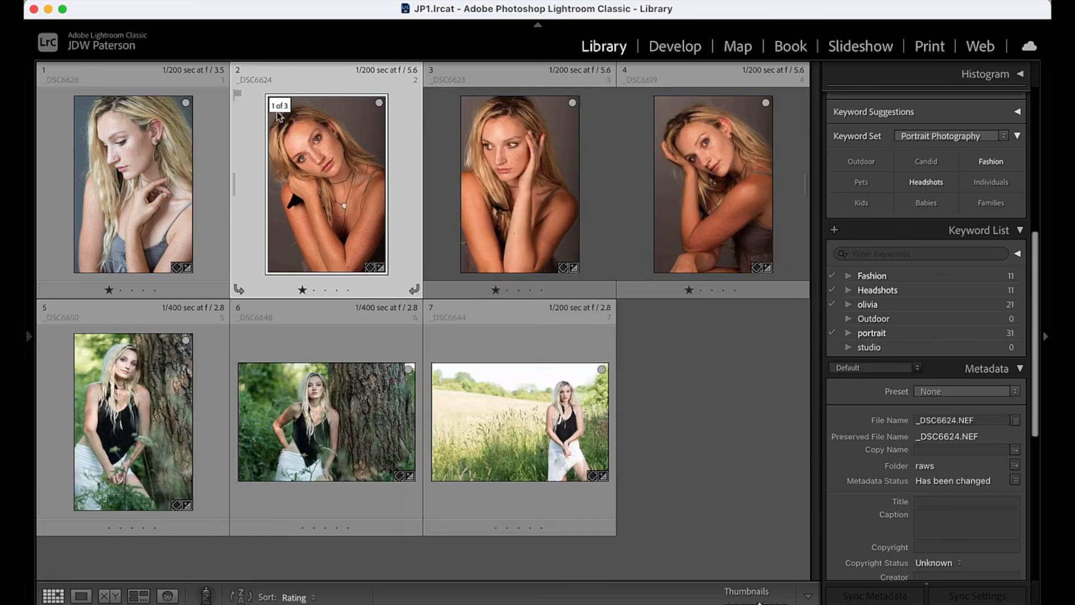
click(278, 106)
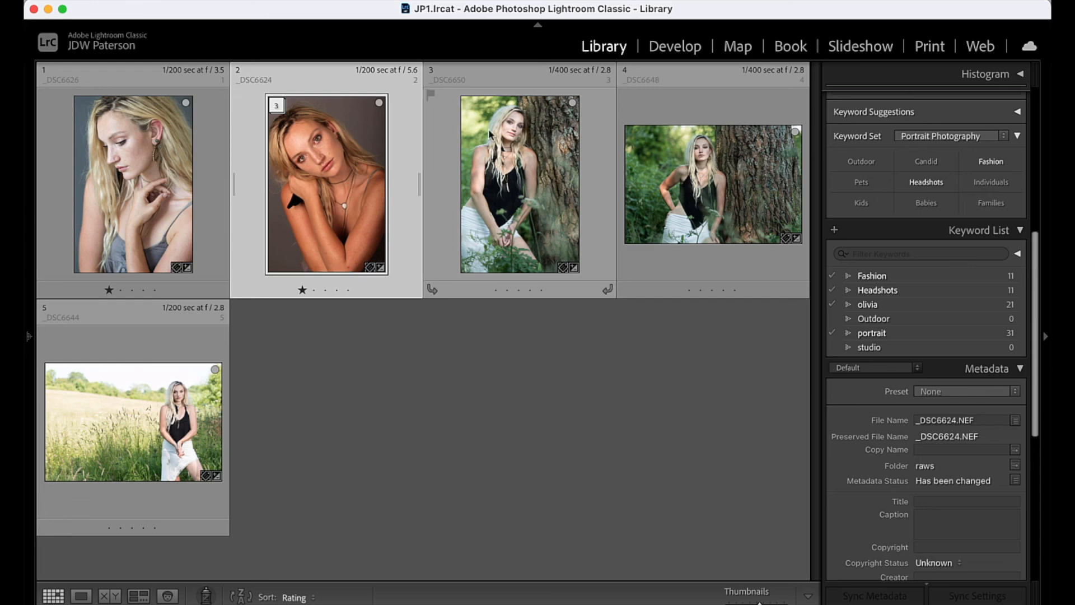
Open _DSC6648 in Loupe view with the exposure and lens info overlay, and examine its capture details in the metadata
double_click(695, 106)
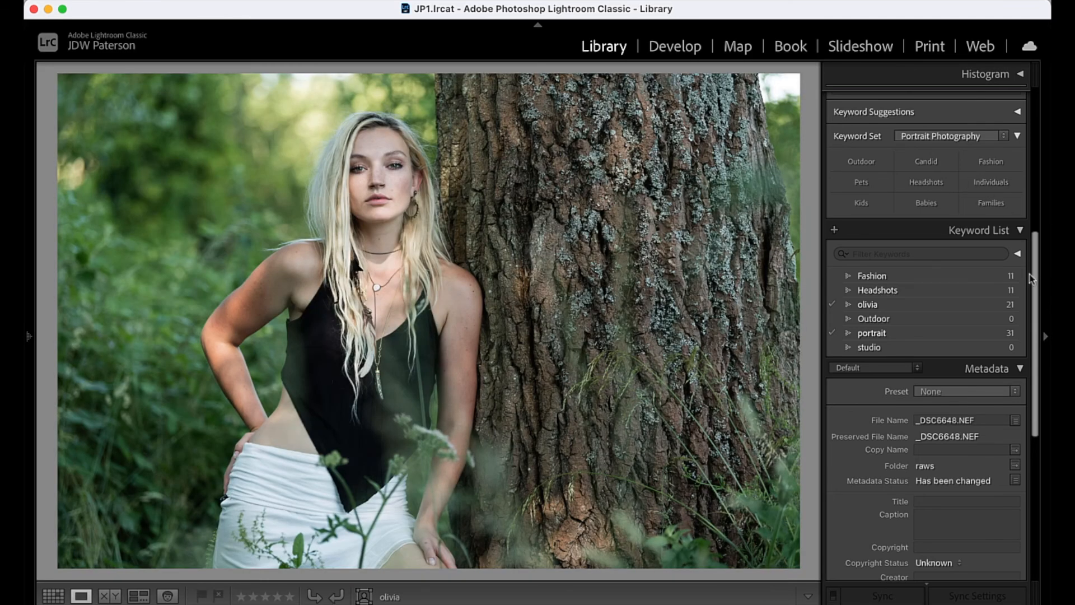
key(i)
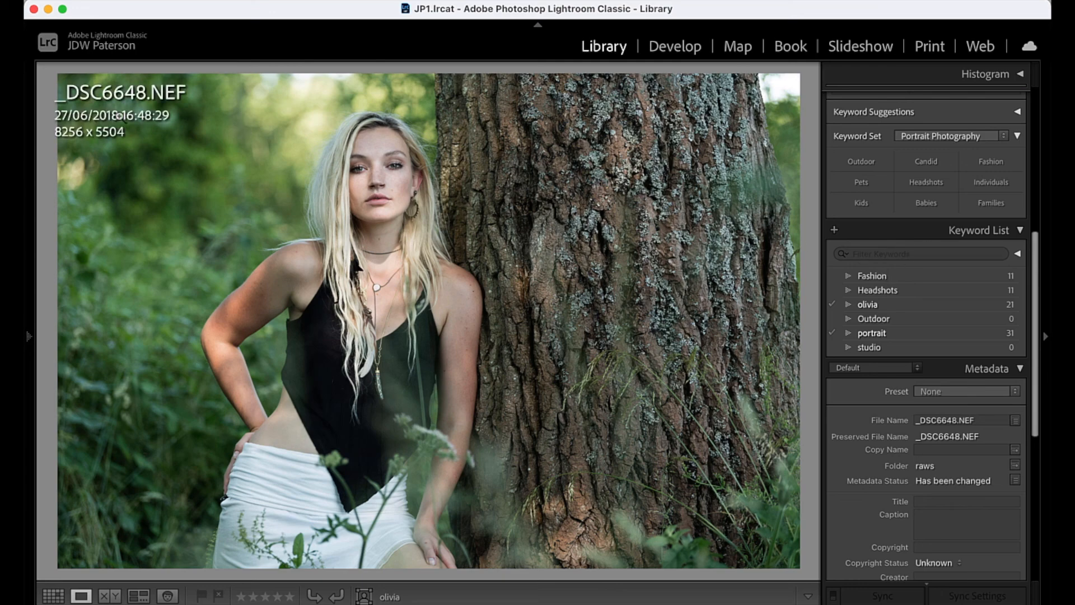
key(i)
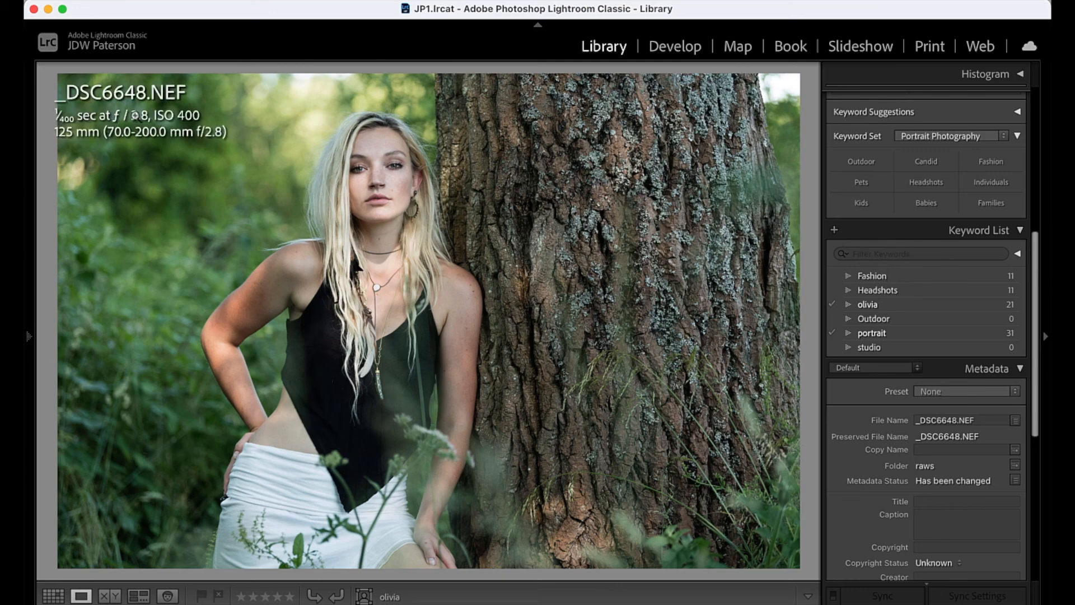
drag(1036, 307, 1036, 437)
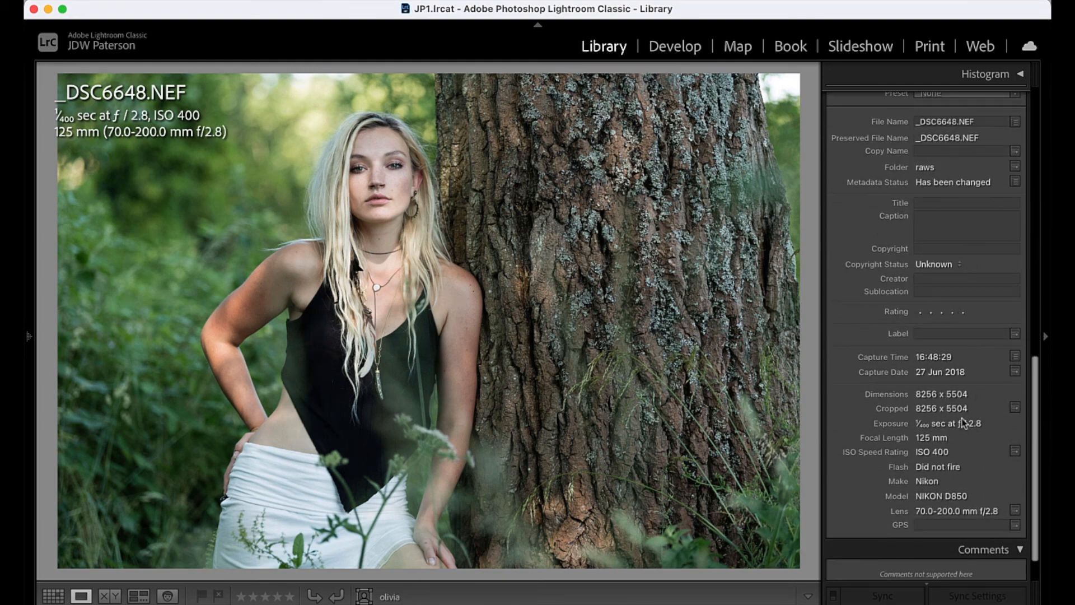